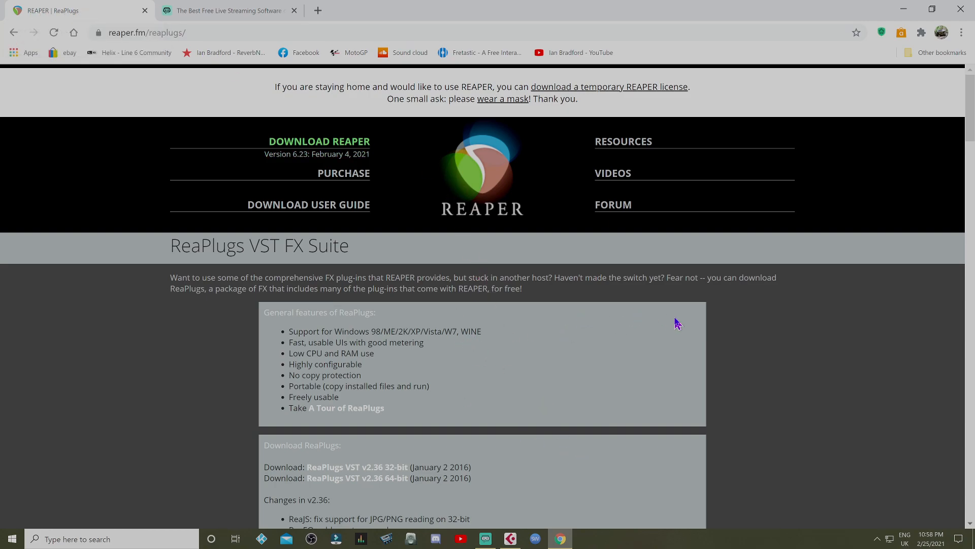
# Review the ReaPlugs download section and the plug-in tour through ReaStream and ReaJS, and close the browser.
pyautogui.scroll(-4, 680, 323)
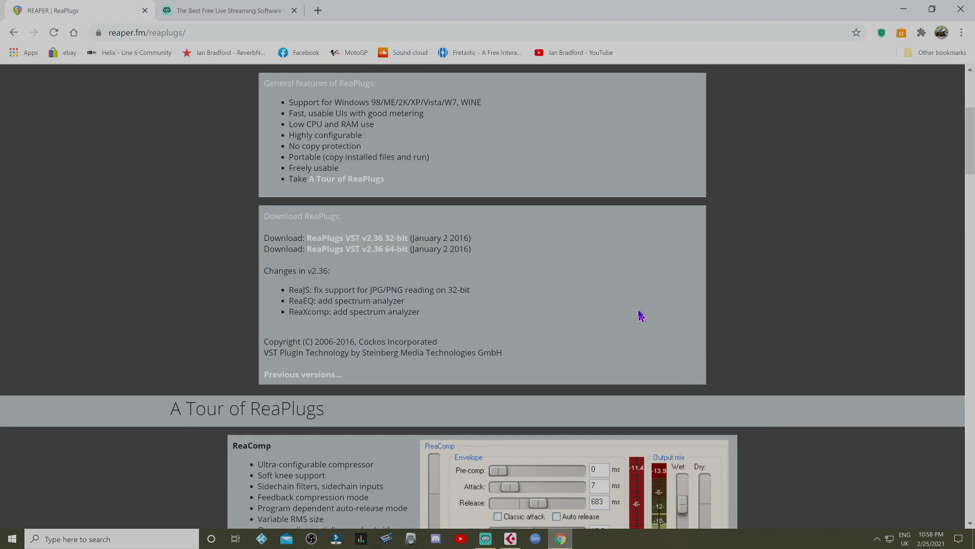
pyautogui.scroll(-4, 641, 316)
pyautogui.scroll(-20, 721, 349)
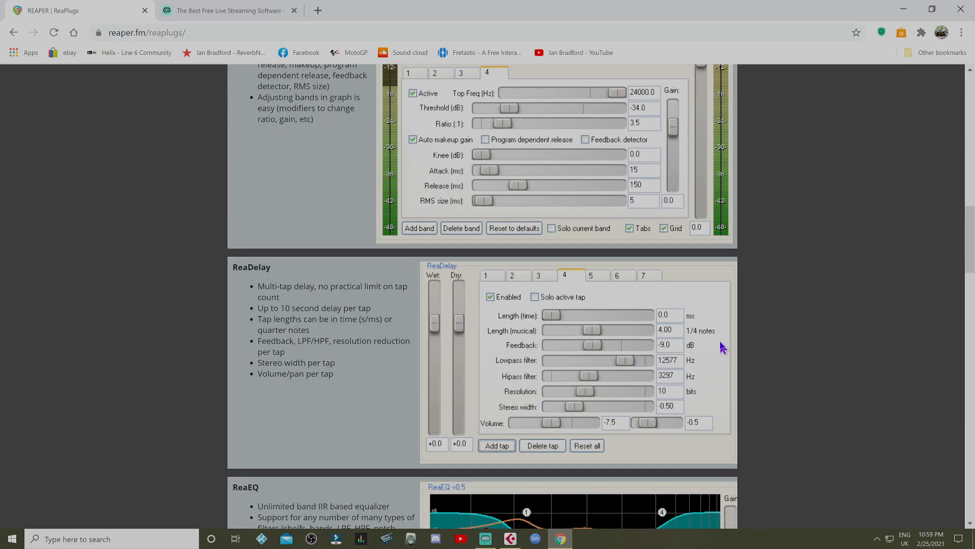
pyautogui.scroll(-15, 732, 350)
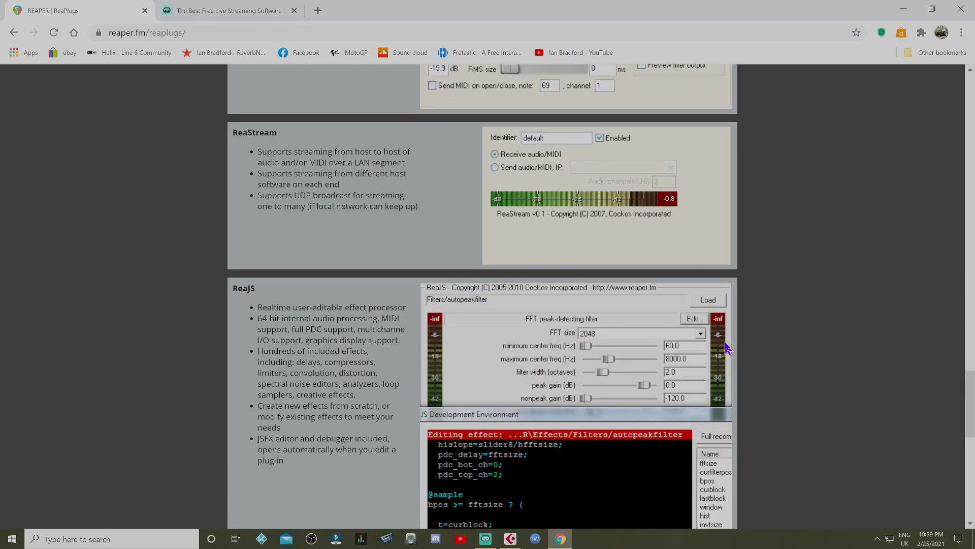
pyautogui.scroll(20, 721, 345)
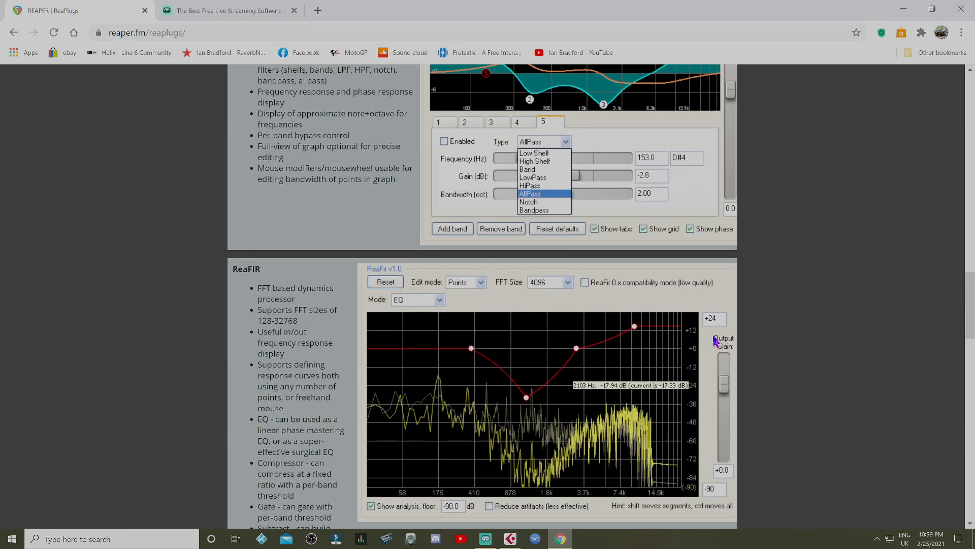
pyautogui.scroll(10, 716, 345)
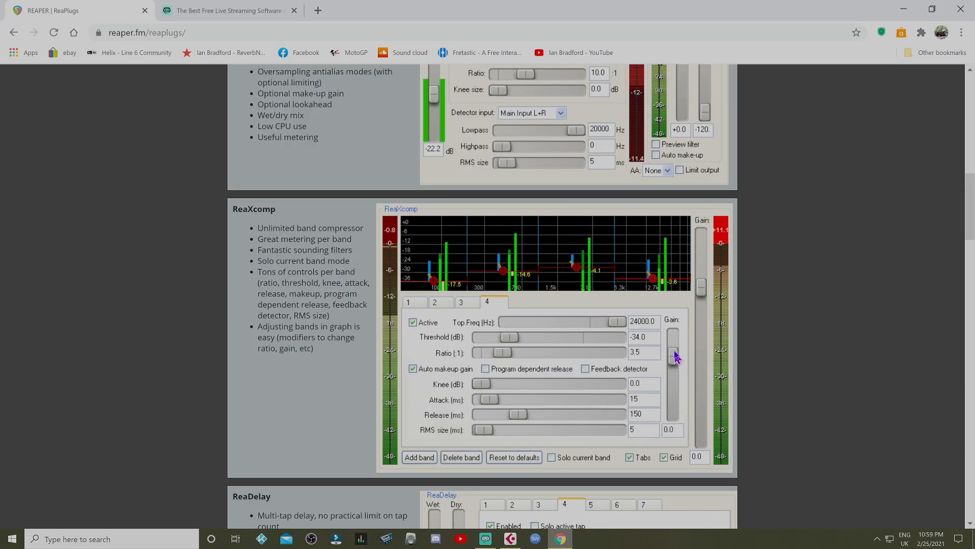
pyautogui.scroll(5, 680, 355)
pyautogui.scroll(-15, 378, 316)
pyautogui.scroll(-5, 342, 340)
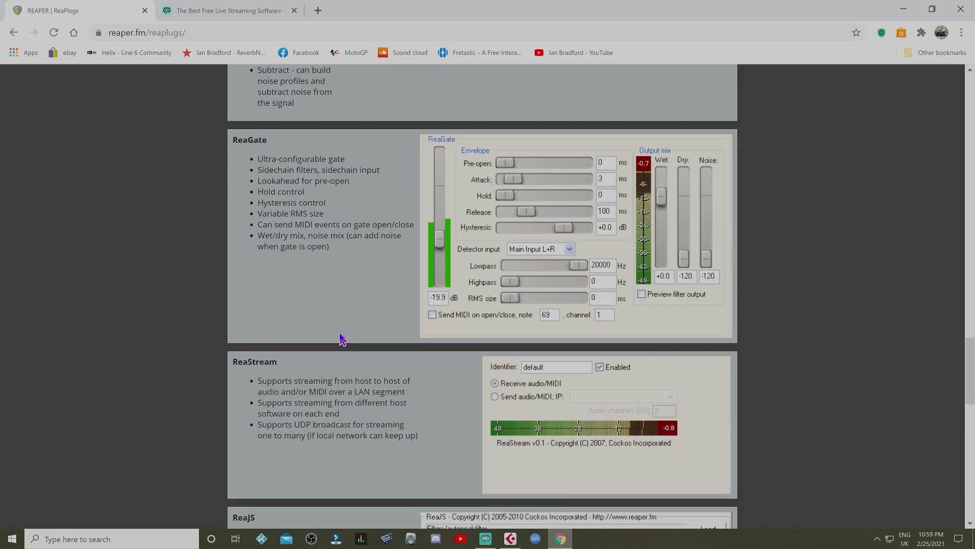
pyautogui.scroll(-8, 361, 223)
pyautogui.scroll(4, 397, 193)
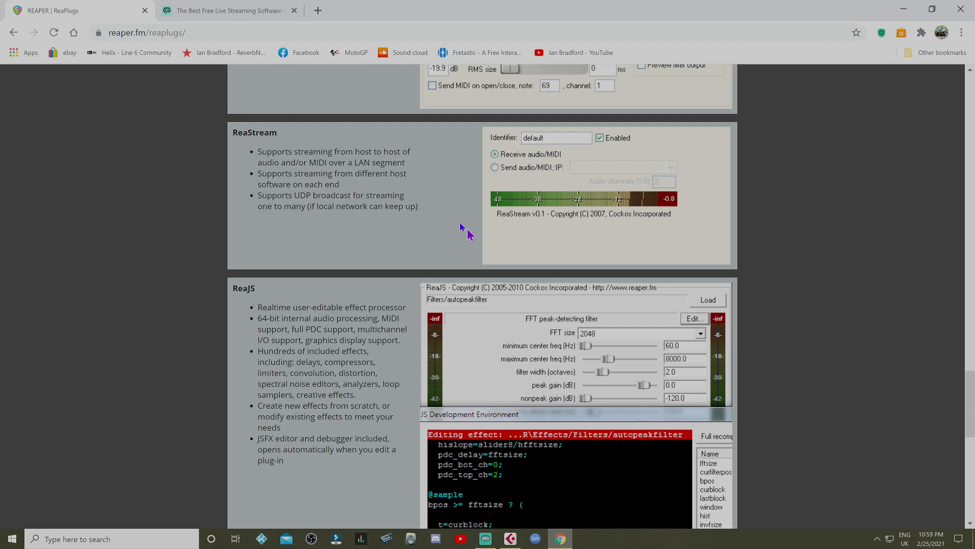
pyautogui.scroll(15, 374, 235)
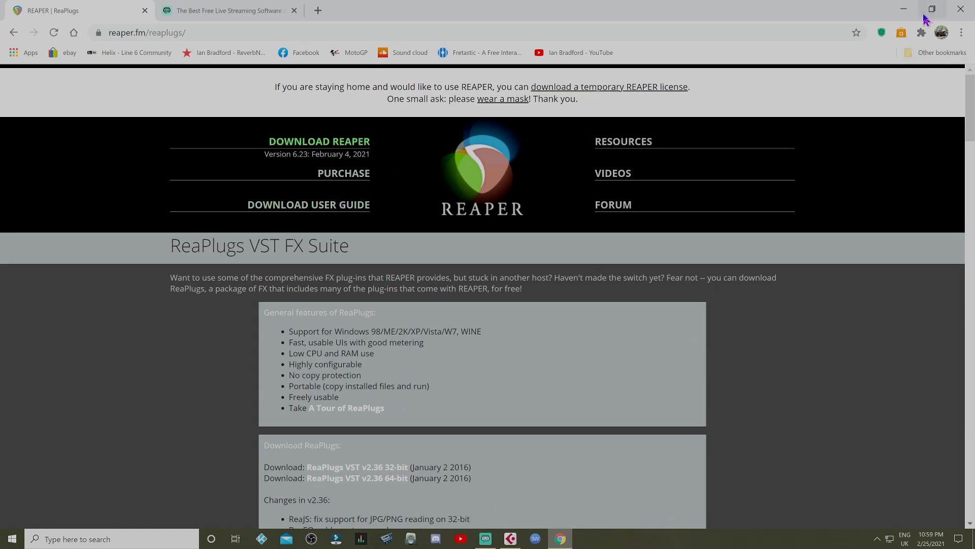
pyautogui.click(959, 11)
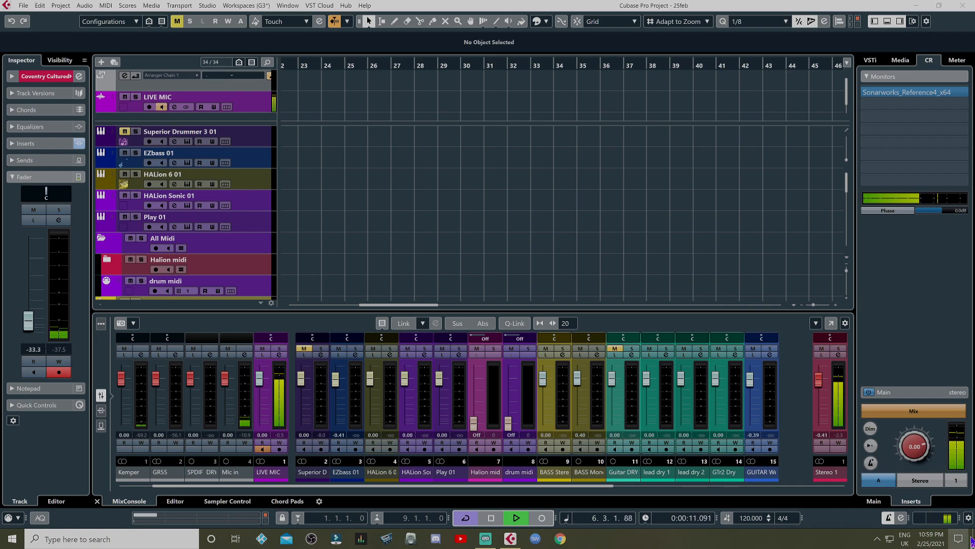
# Show the desktop and inspect the VstPlugIns folder under Program Files on Local Disk (C:), closing the file window when done.
pyautogui.click(971, 540)
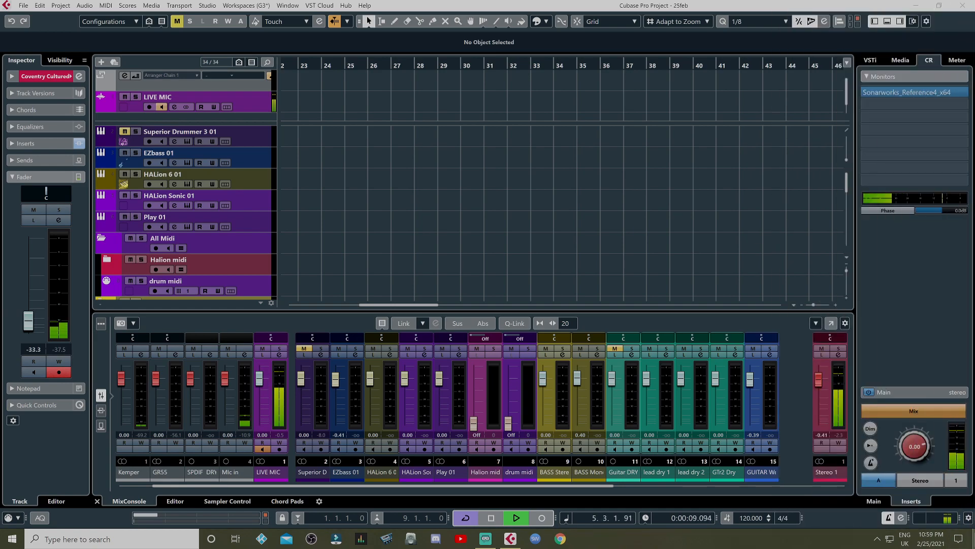
pyautogui.click(968, 538)
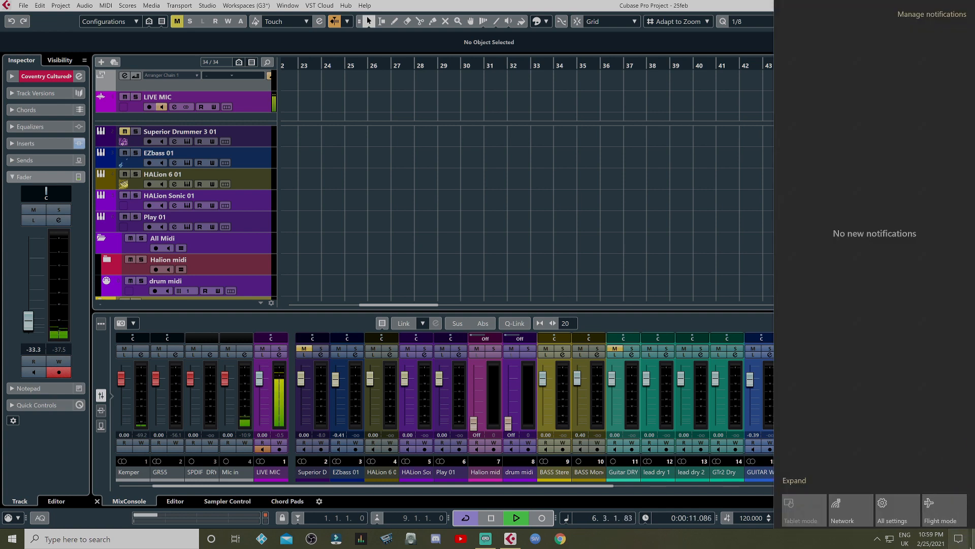
pyautogui.click(973, 543)
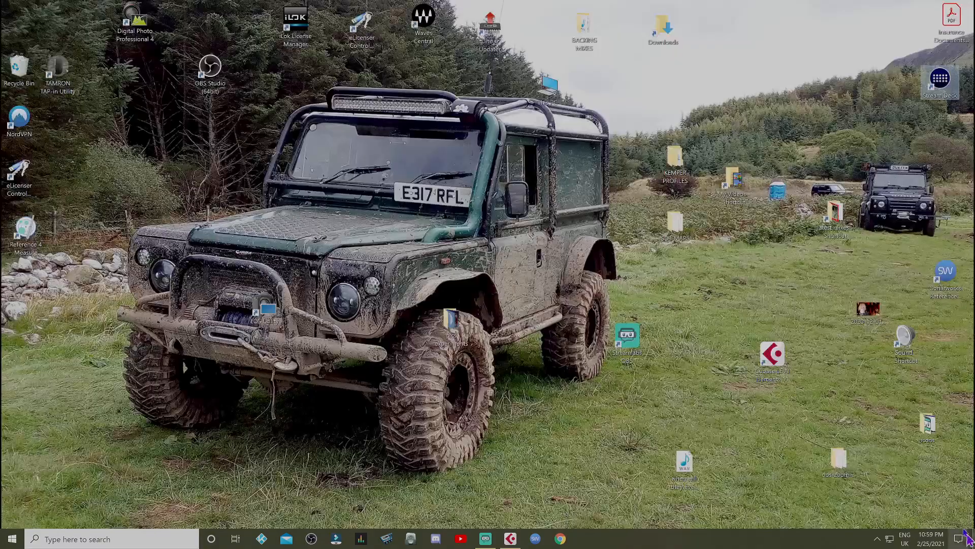
pyautogui.doubleClick(549, 95)
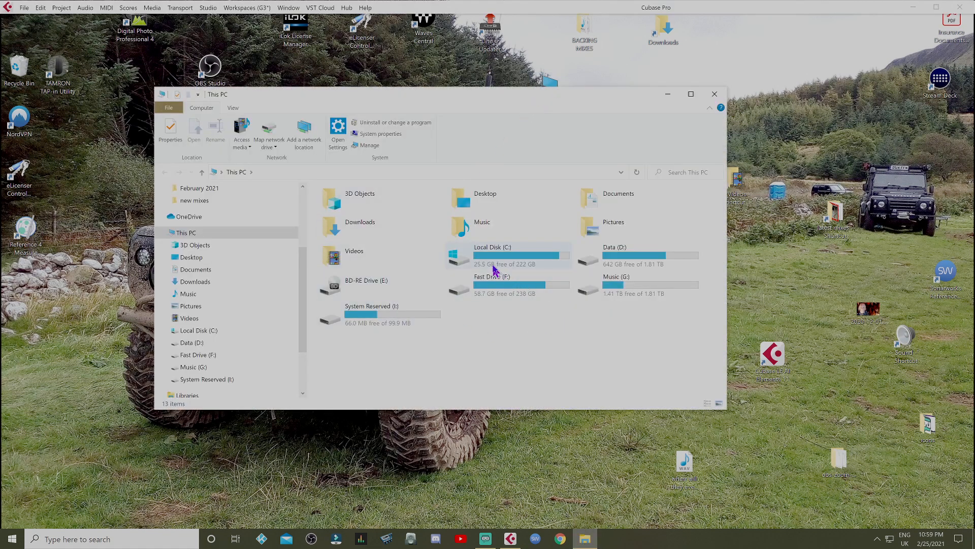
pyautogui.doubleClick(498, 263)
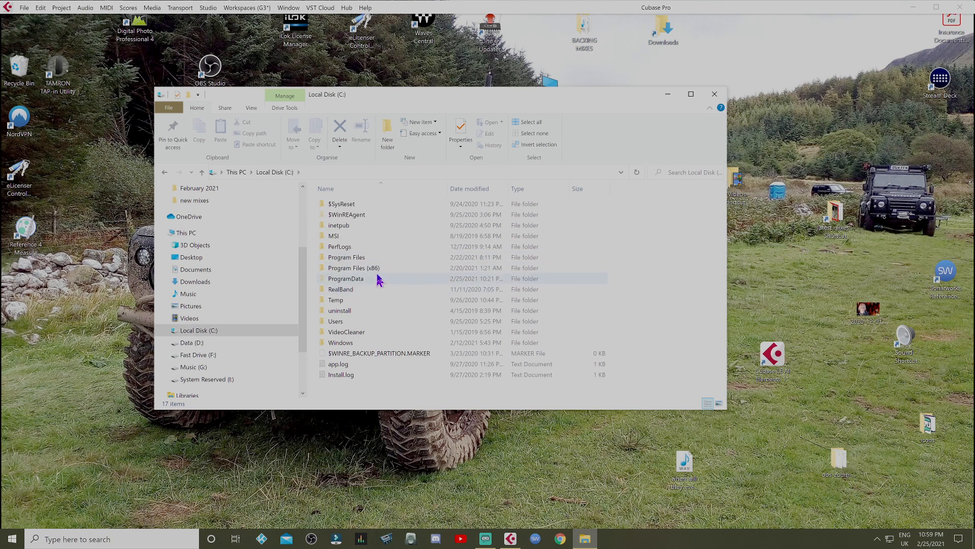
pyautogui.doubleClick(358, 258)
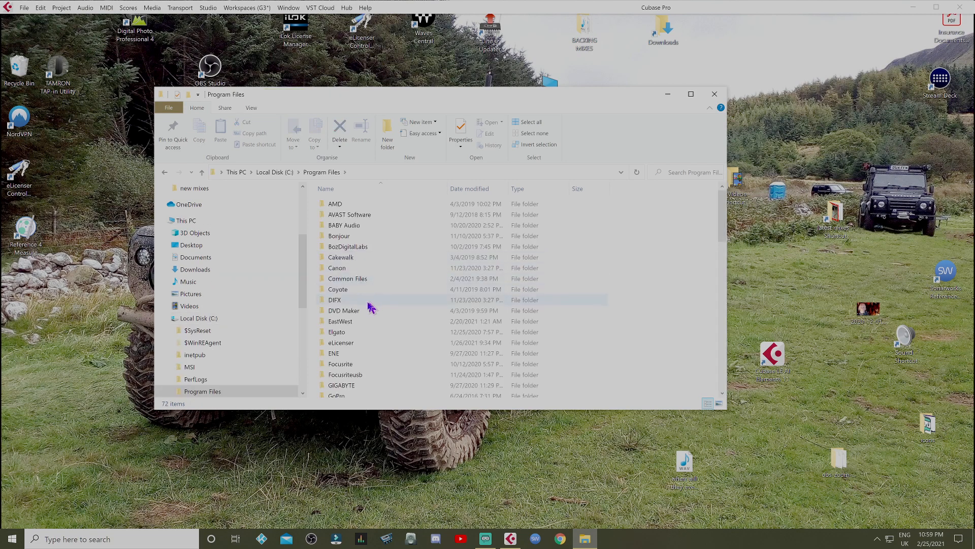
pyautogui.scroll(-15, 365, 315)
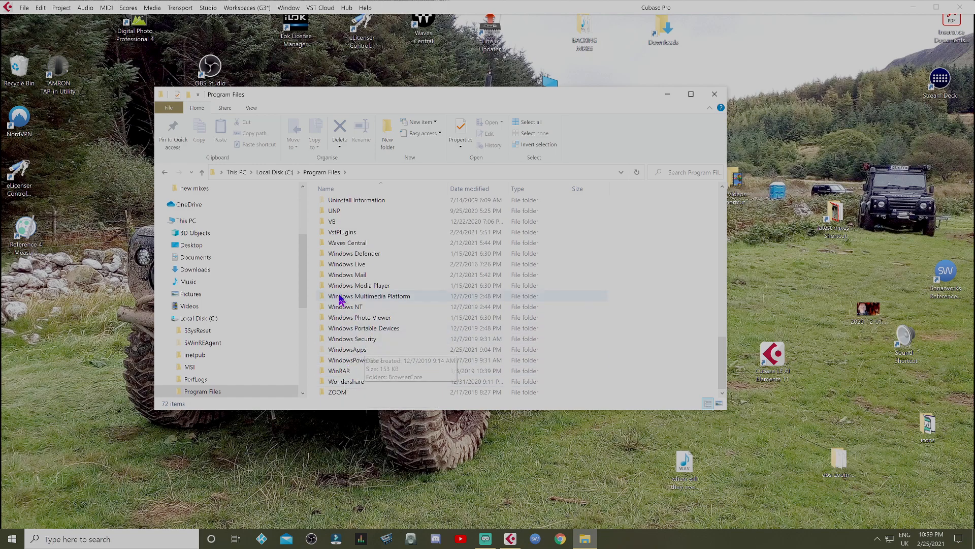
pyautogui.doubleClick(343, 232)
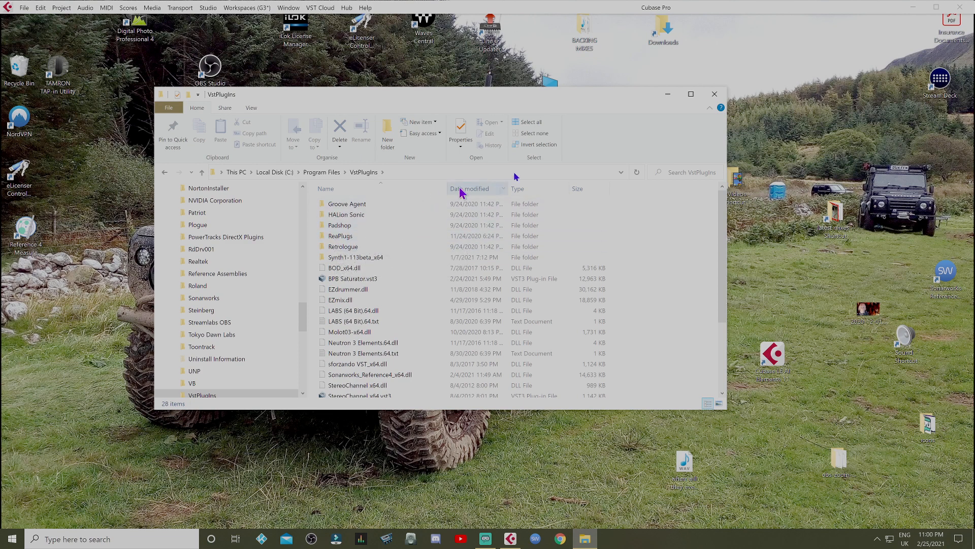
pyautogui.click(714, 95)
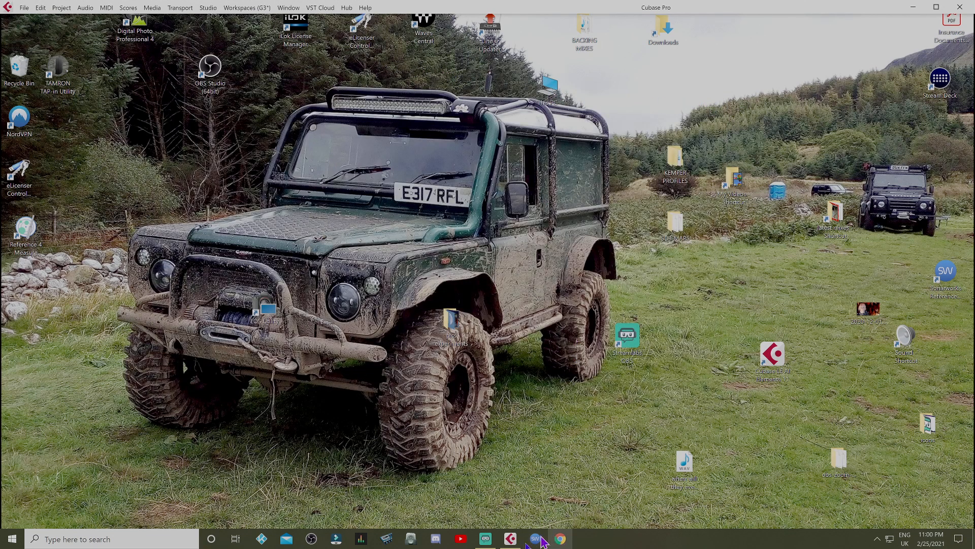
# Switch to Cubase and check the VST 2 plug-in path settings in the VST Plug-in Manager.
pyautogui.click(511, 539)
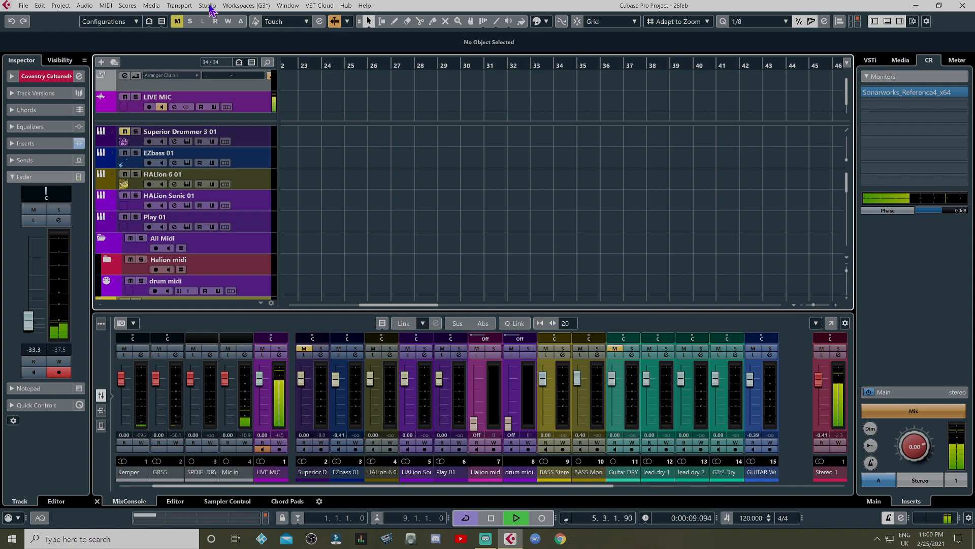
pyautogui.click(484, 538)
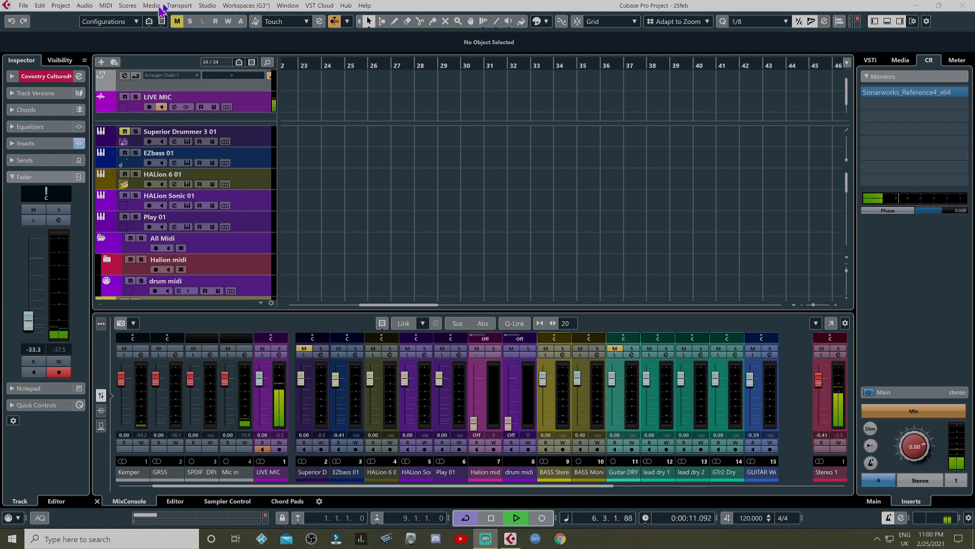
pyautogui.click(208, 7)
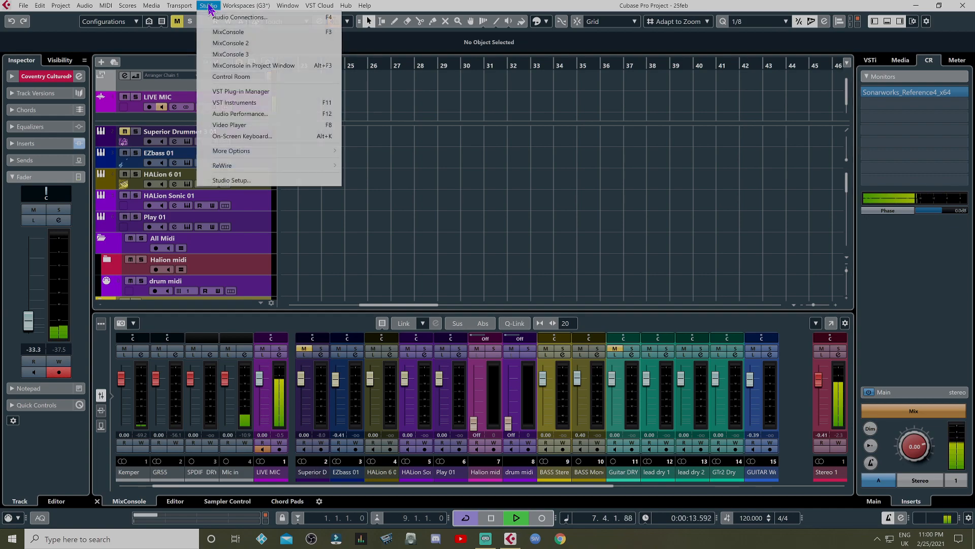
pyautogui.click(269, 92)
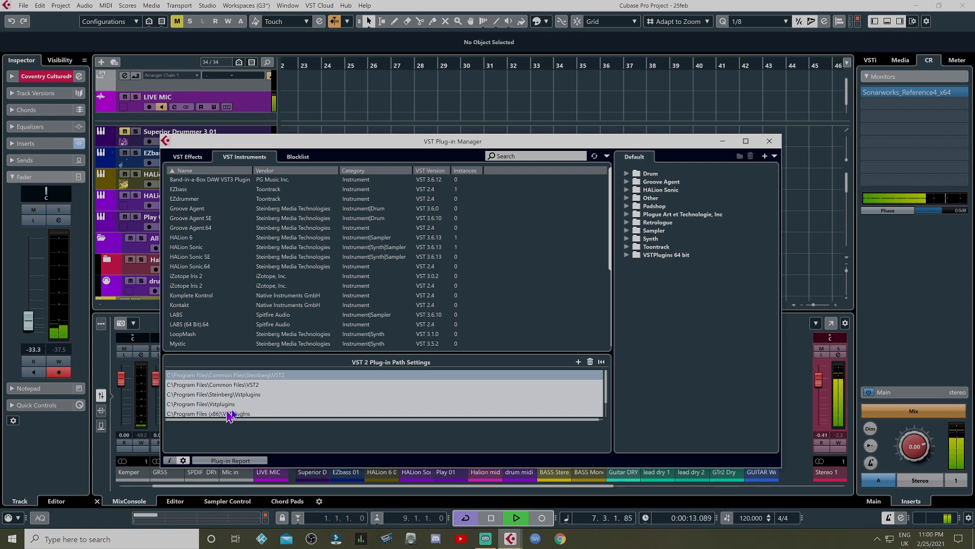
pyautogui.scroll(-1, 329, 405)
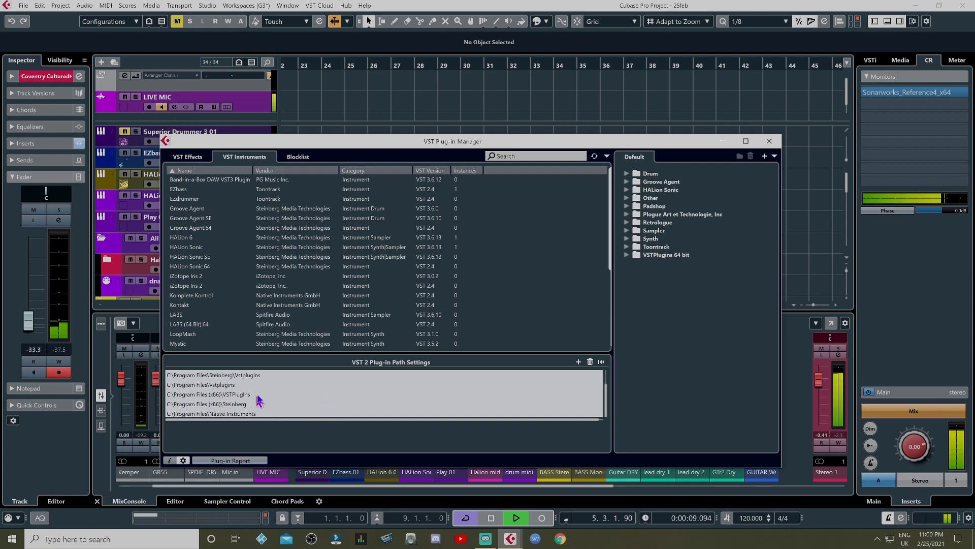
pyautogui.scroll(1, 238, 405)
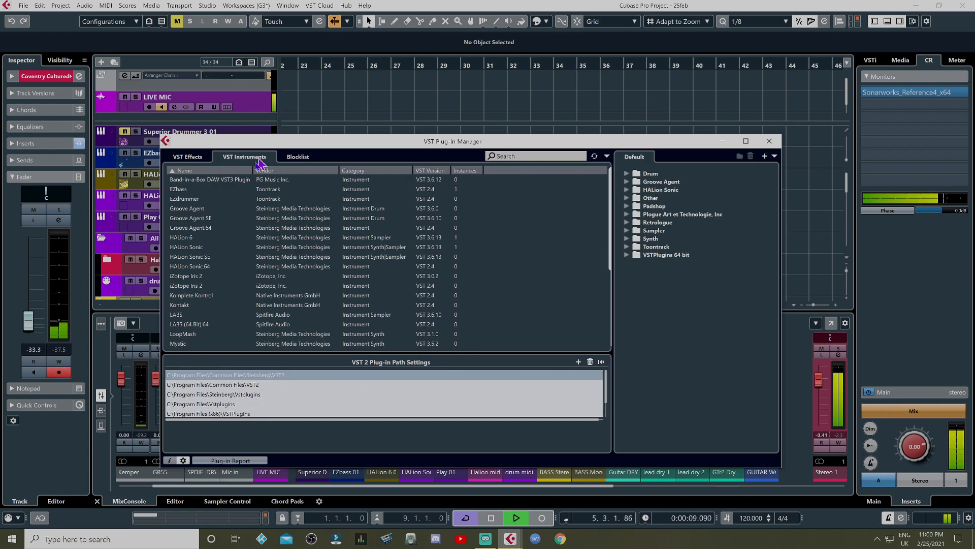
# Look through the VST effects list for the Cockos plug-ins, including reastream-standalone, and close the VST Plug-in Manager.
pyautogui.click(191, 157)
pyautogui.scroll(-10, 244, 292)
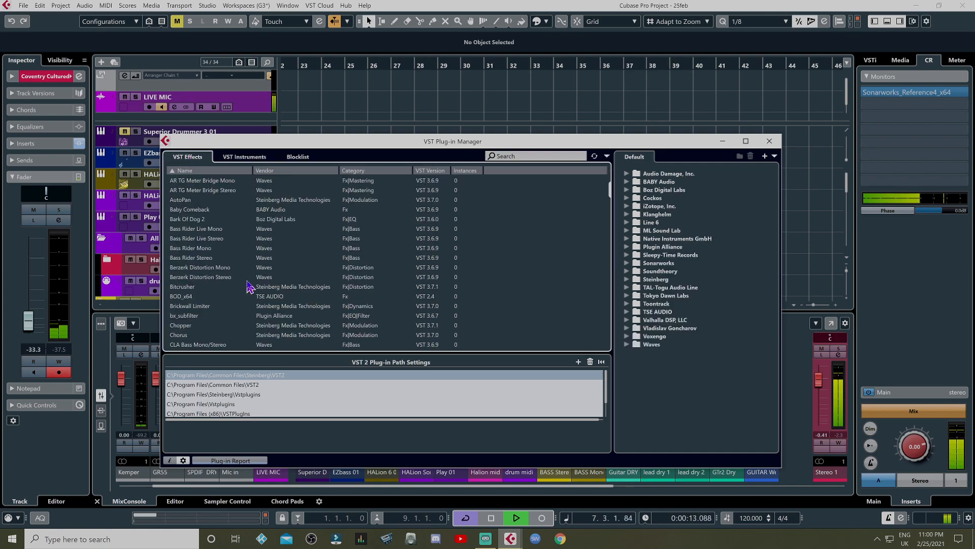
pyautogui.scroll(-10, 259, 284)
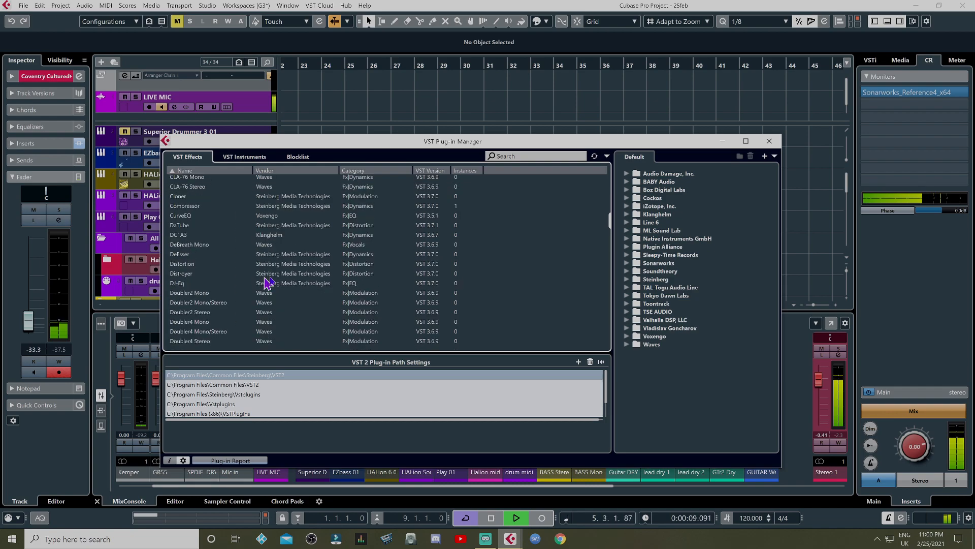
pyautogui.scroll(-10, 335, 301)
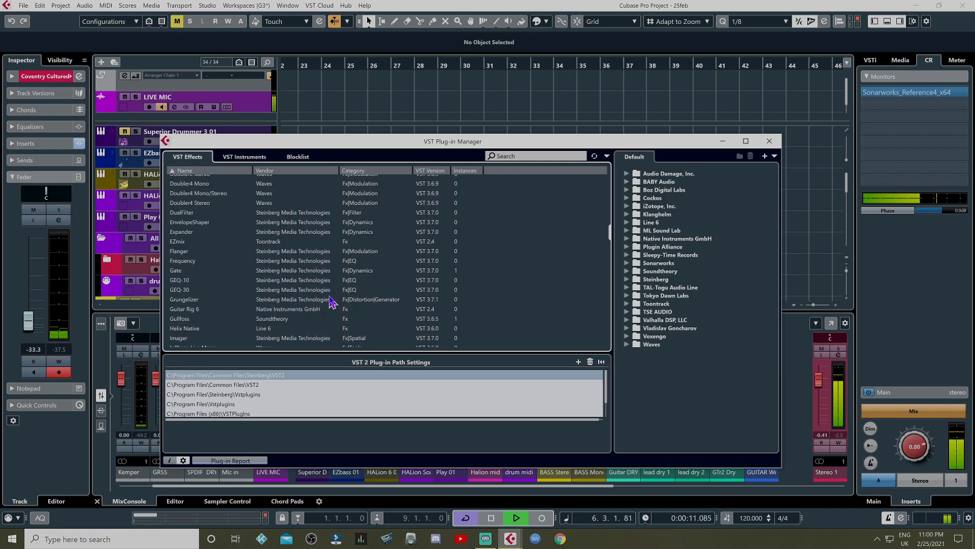
pyautogui.scroll(-10, 329, 300)
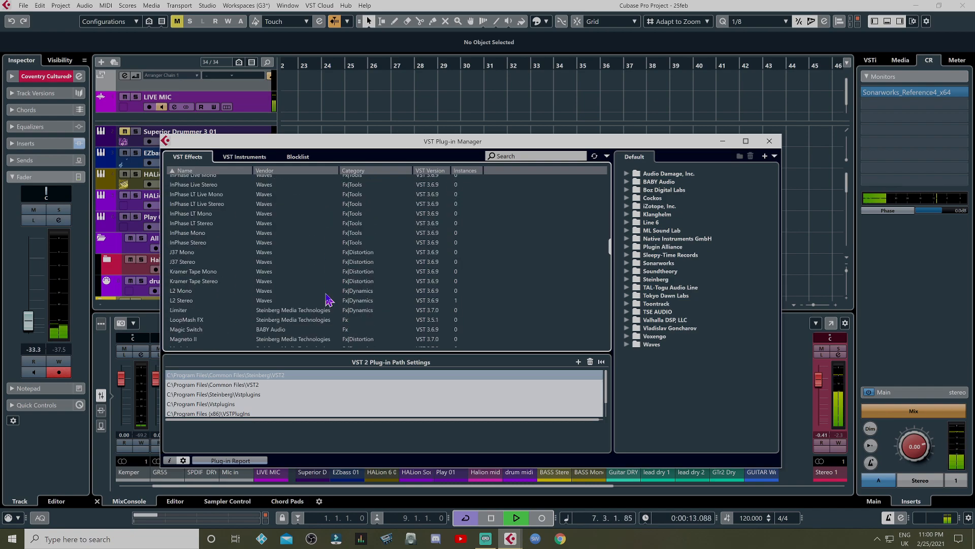
pyautogui.scroll(-10, 328, 301)
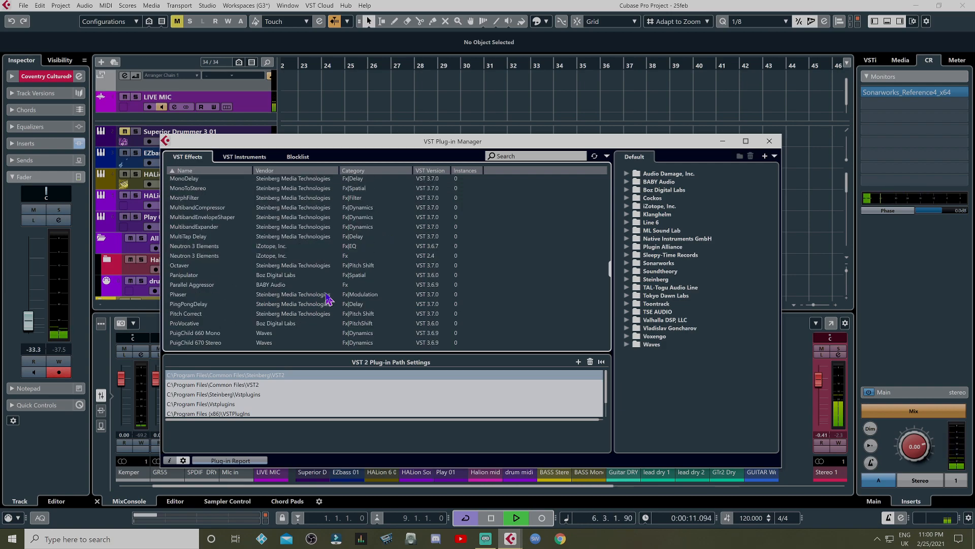
pyautogui.scroll(-1, 322, 319)
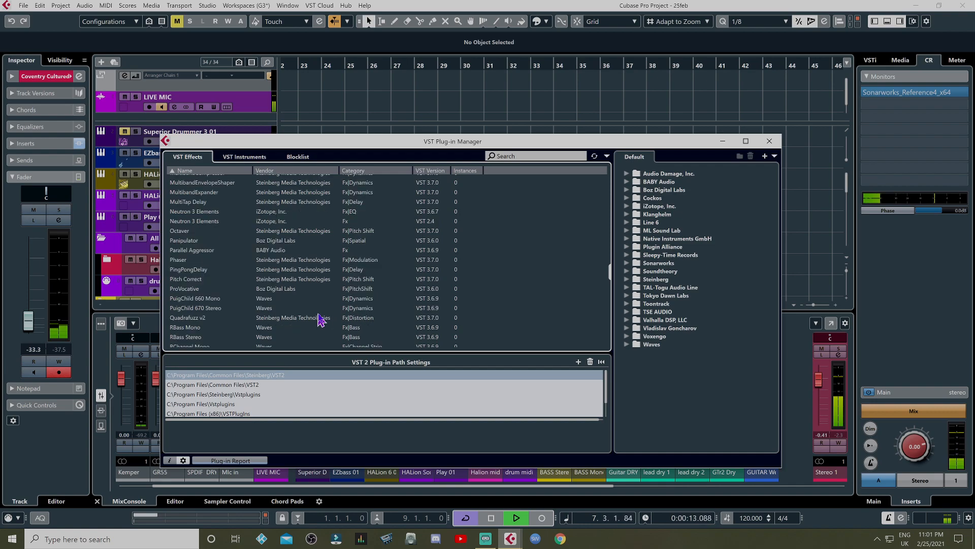
pyautogui.scroll(-1, 313, 323)
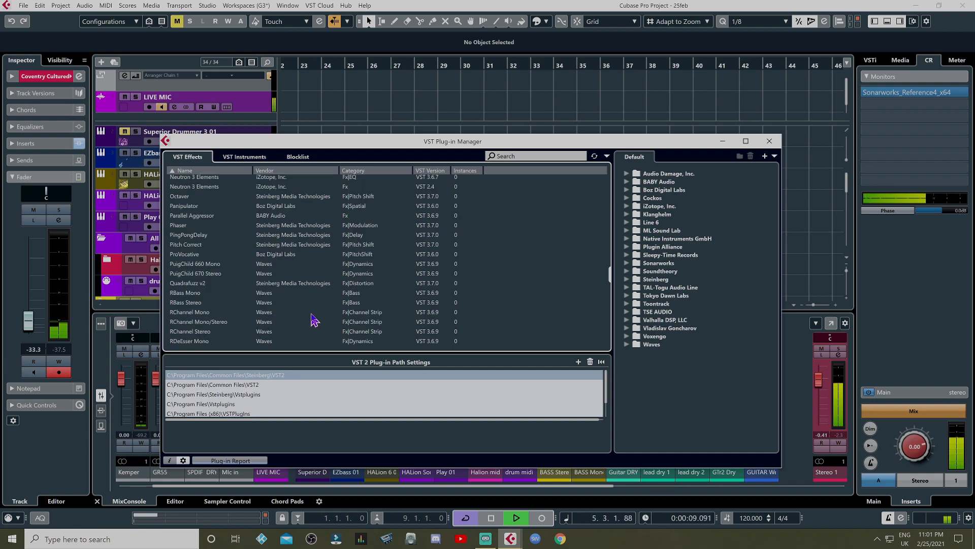
pyautogui.scroll(-1, 314, 319)
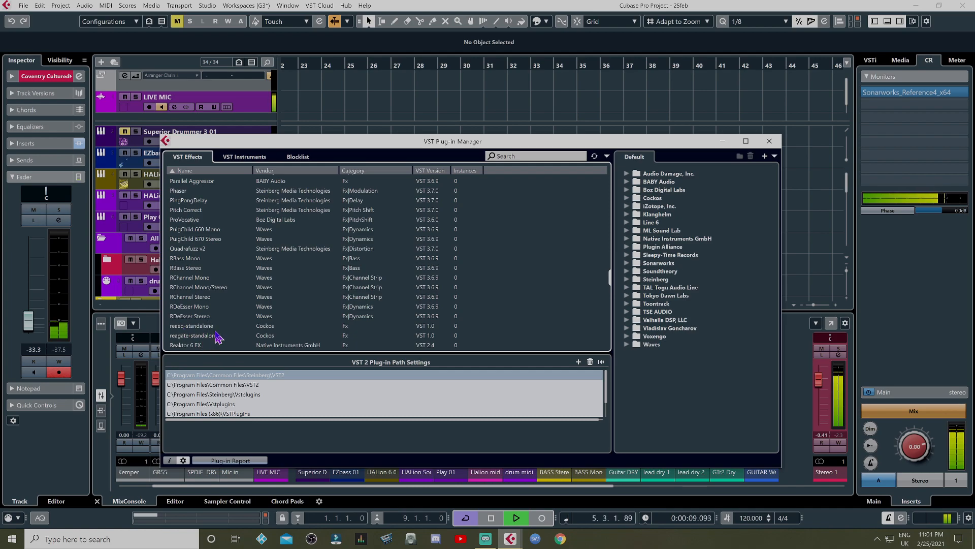
pyautogui.scroll(-1, 219, 336)
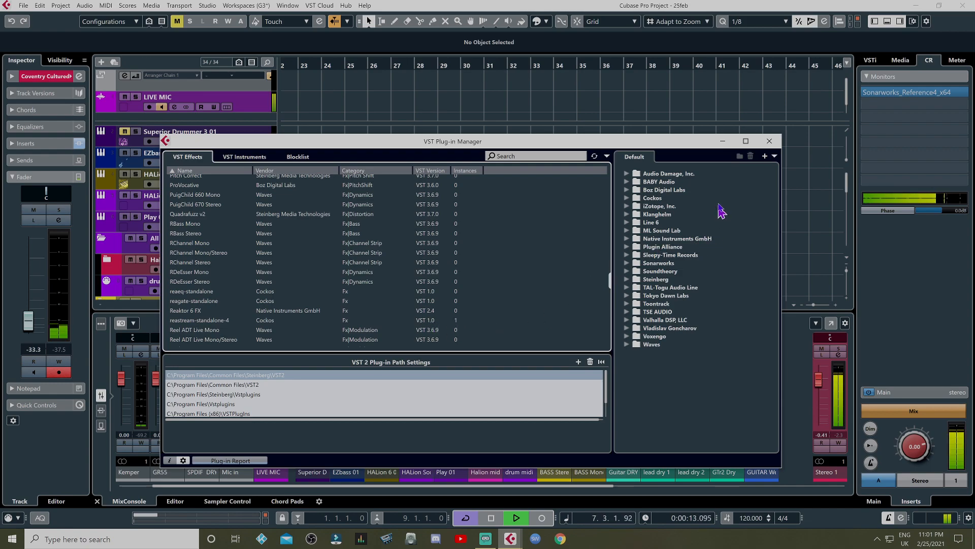
pyautogui.click(768, 142)
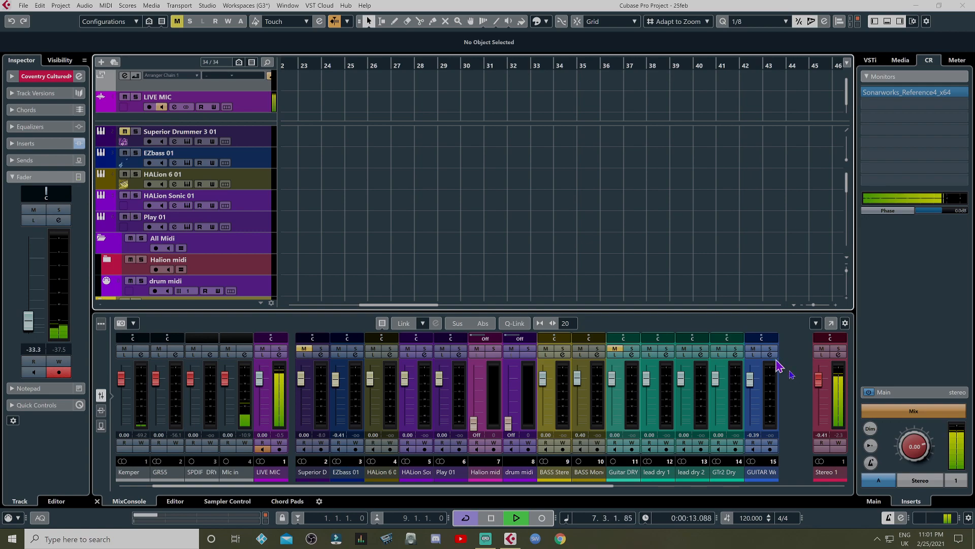
# Inspect the reastream-standalone insert in the Stereo 1 output's channel settings, closing the plug-in and channel windows when done.
pyautogui.click(840, 356)
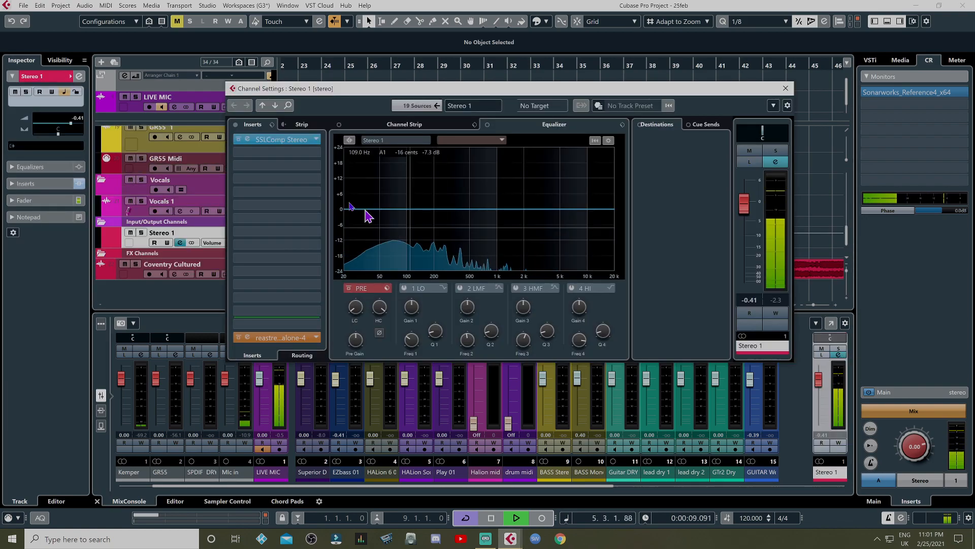
pyautogui.click(283, 341)
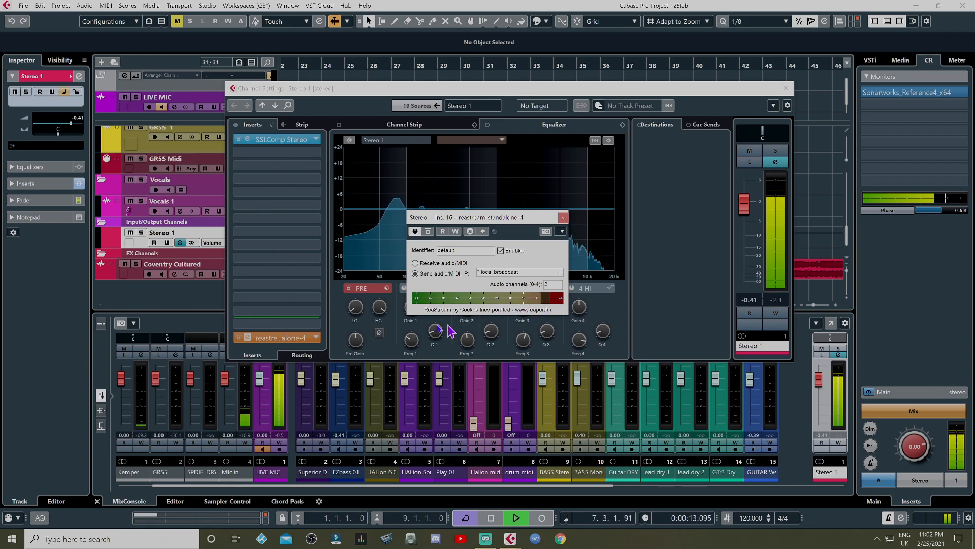
pyautogui.click(563, 219)
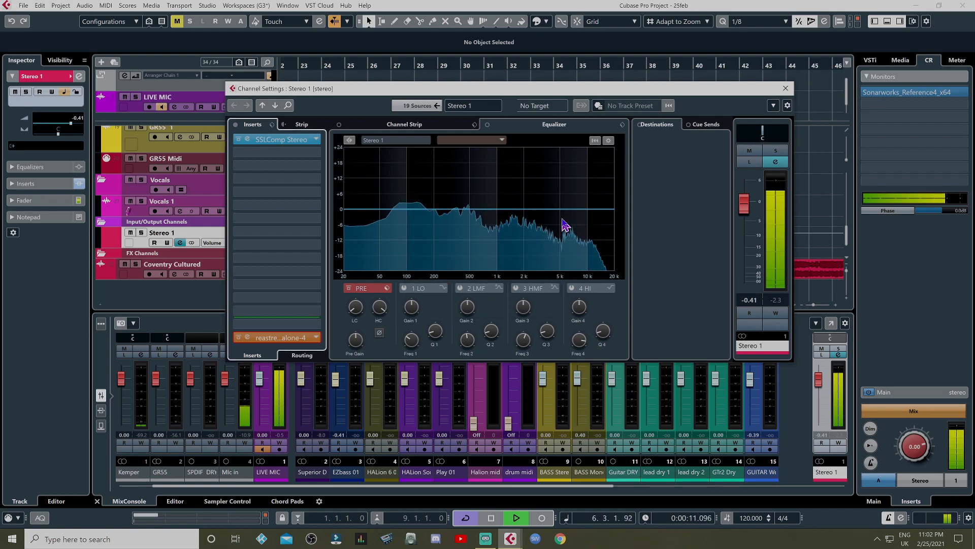
pyautogui.click(785, 91)
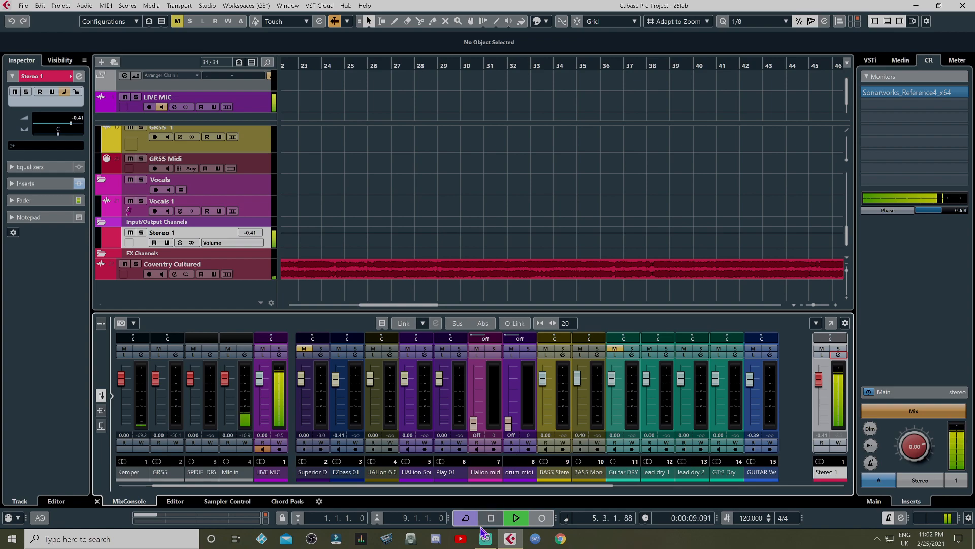
# Switch to Streamlabs OBS, bring its window onto the captured display, and show and hide the TEXT source once.
pyautogui.moveTo(487, 540)
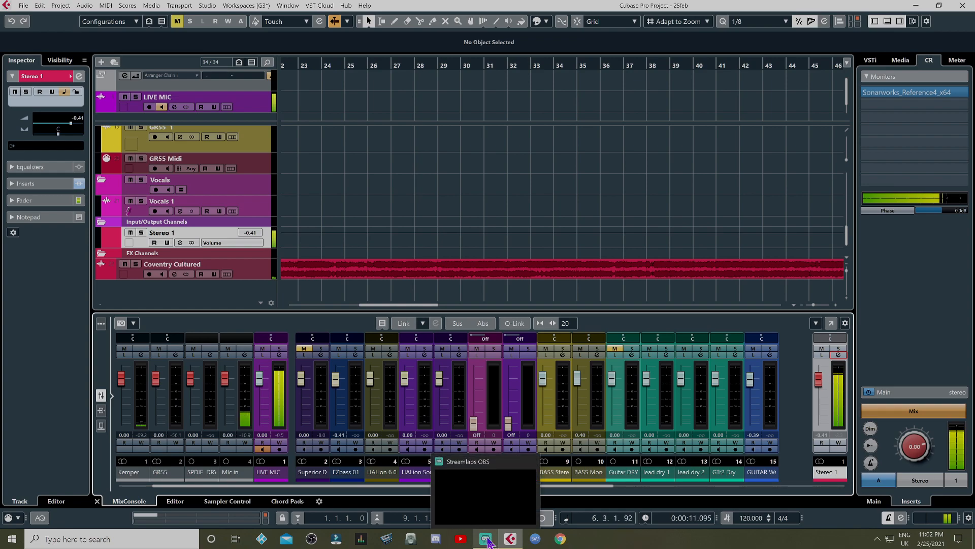
pyautogui.click(488, 540)
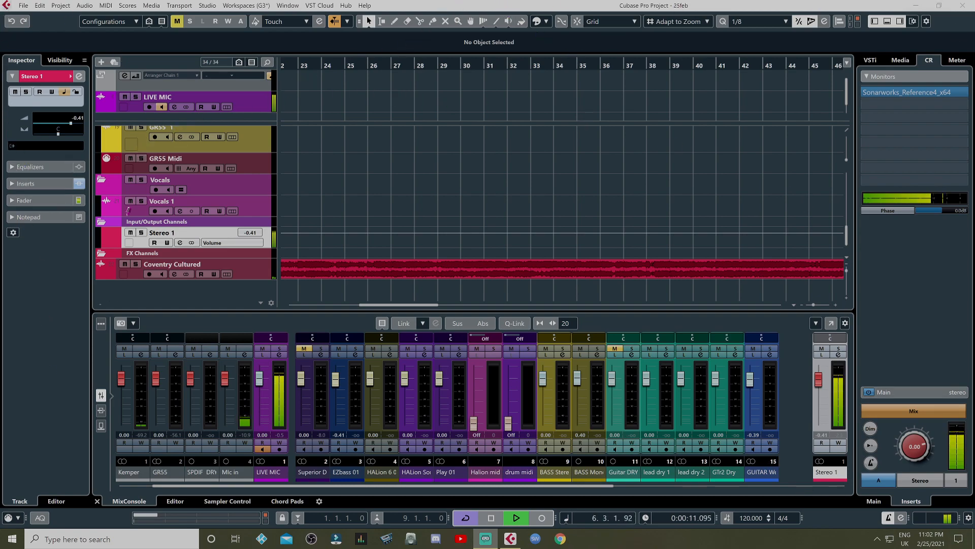
pyautogui.moveTo(0, 122); pyautogui.dragTo(571, 20)
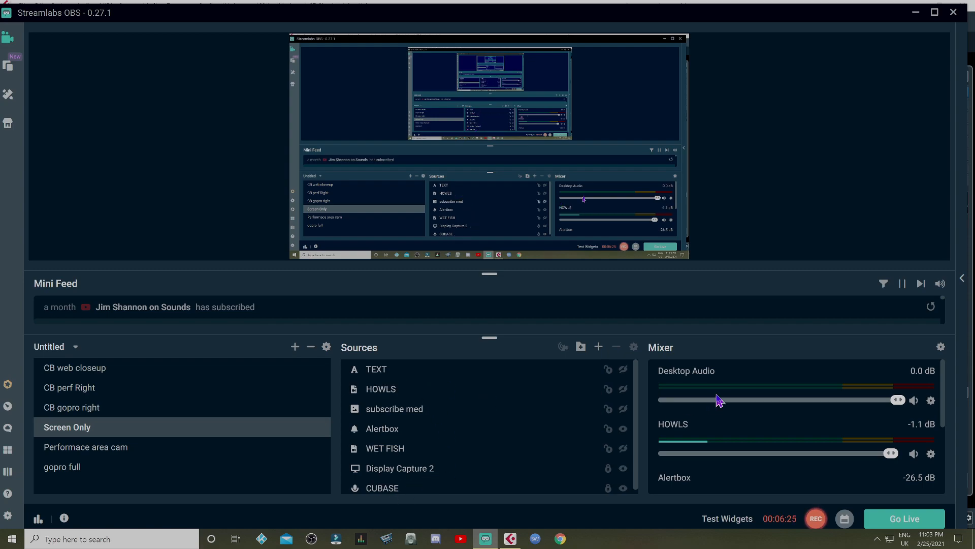
pyautogui.click(623, 369)
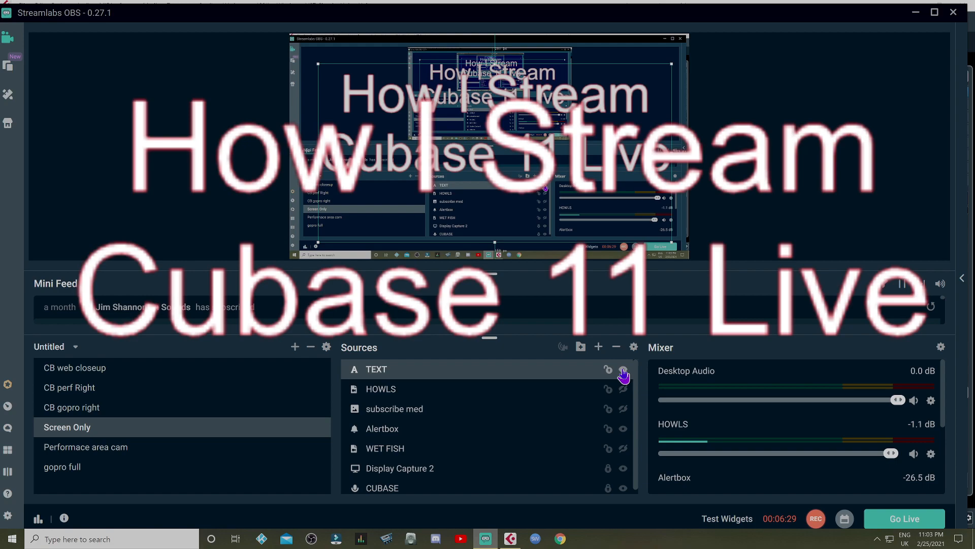
pyautogui.click(623, 370)
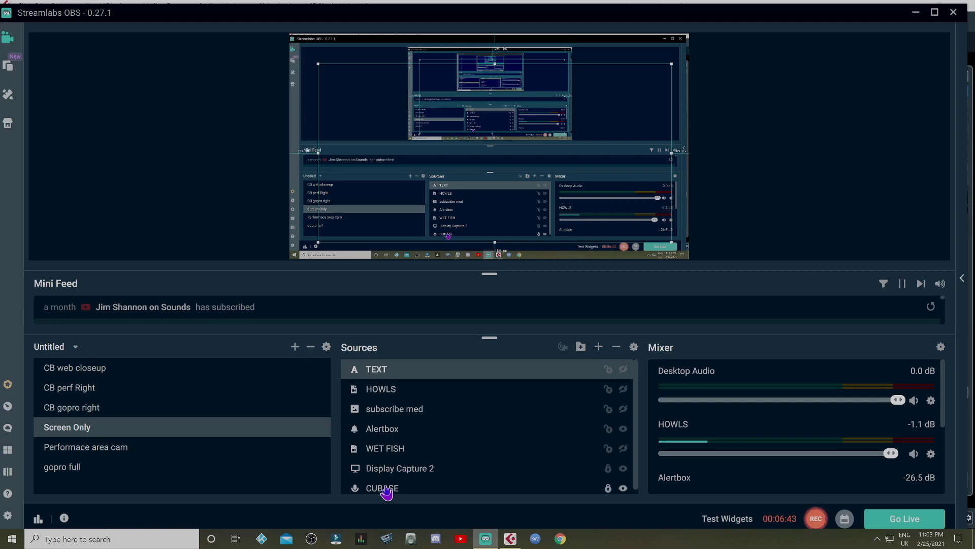
# Start adding a Display Capture source to the Screen Only scene and cancel at the choice of an existing source.
pyautogui.click(412, 475)
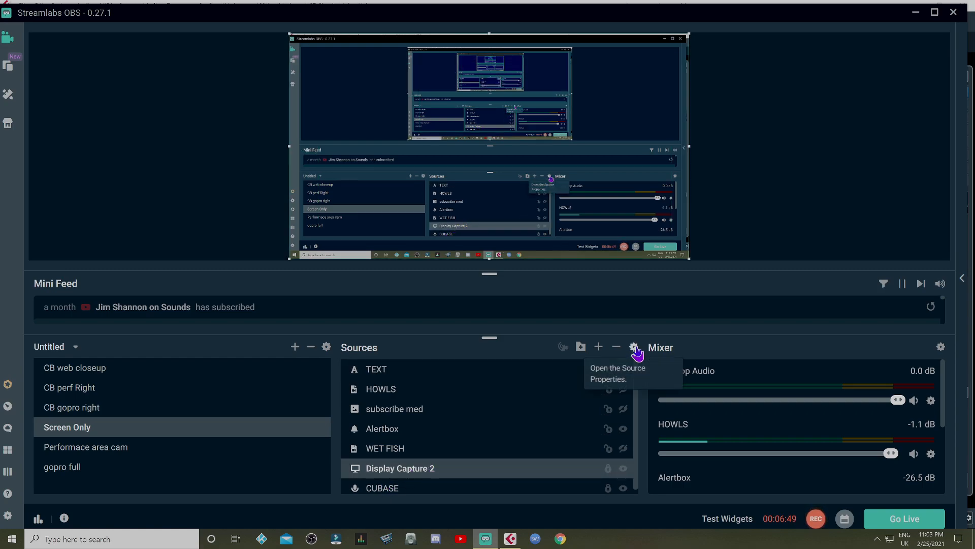
pyautogui.click(598, 348)
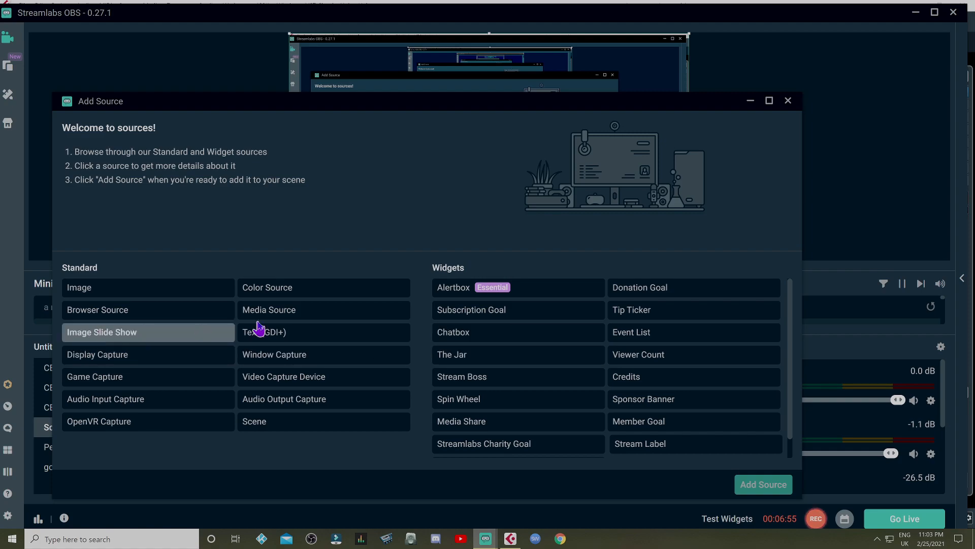
pyautogui.click(104, 360)
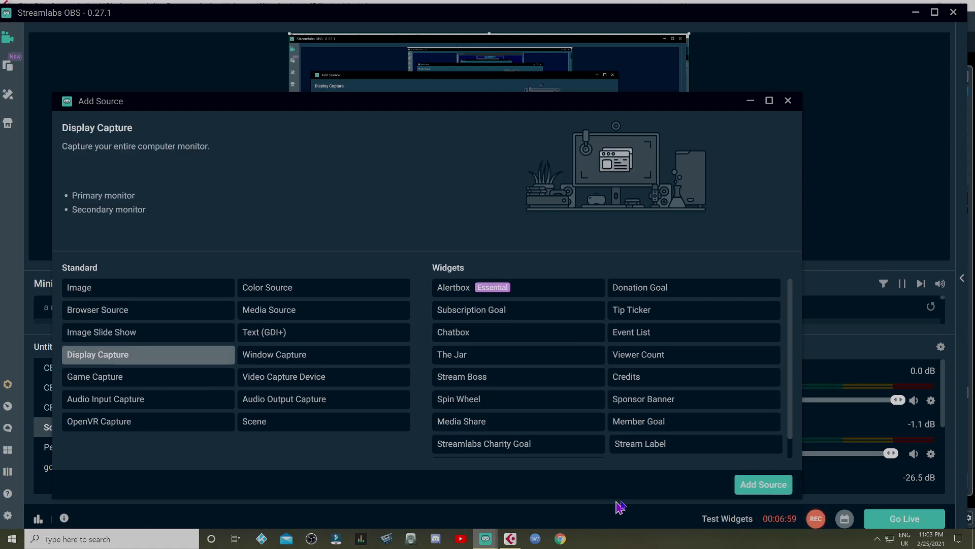
pyautogui.click(752, 485)
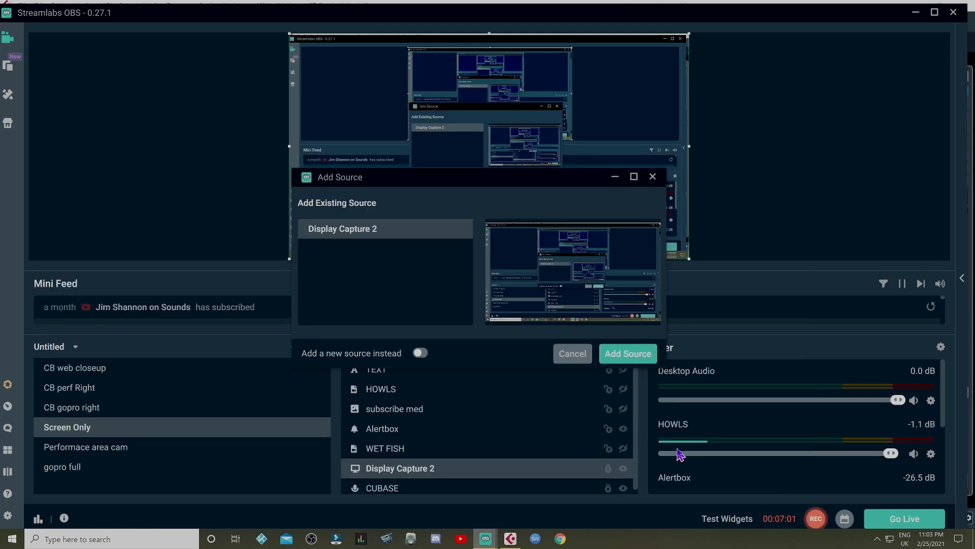
pyautogui.click(582, 355)
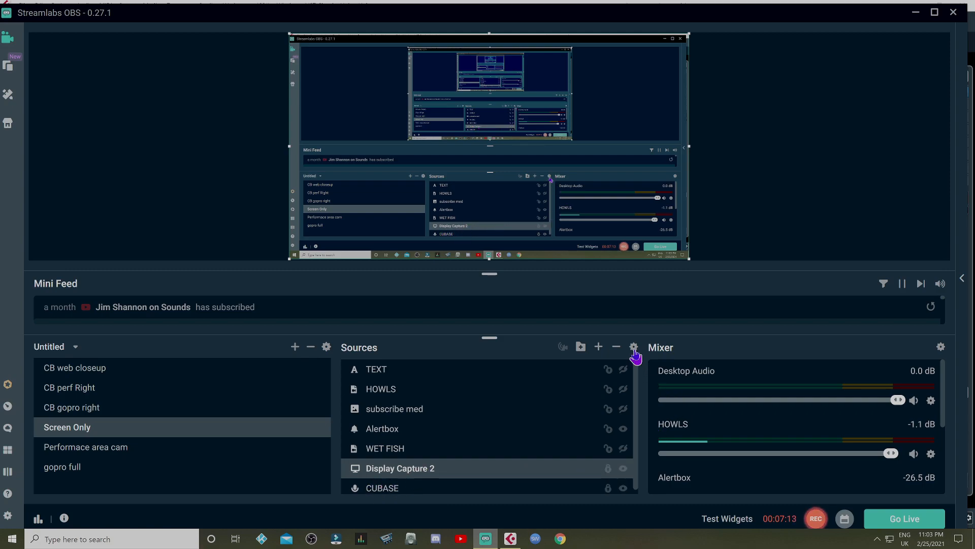
# Switch Display Capture 2 to Display 2: 1920x1080 and back to Display 1: 3840x2160, and close its settings.
pyautogui.click(634, 347)
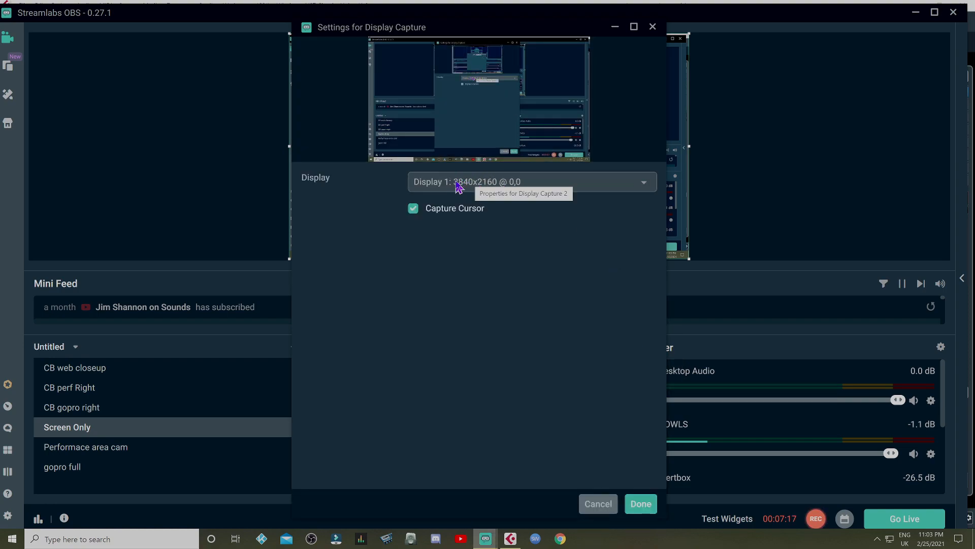
pyautogui.click(645, 185)
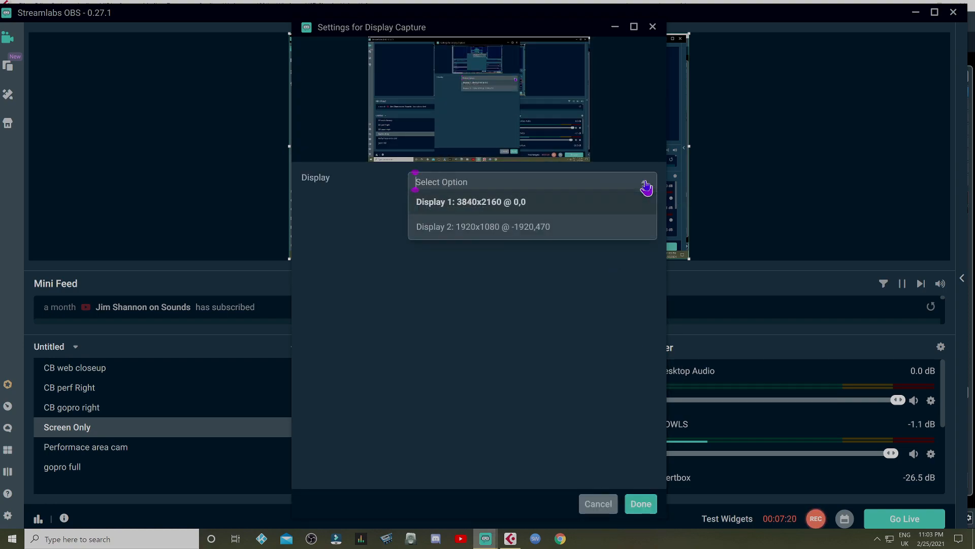
pyautogui.click(527, 228)
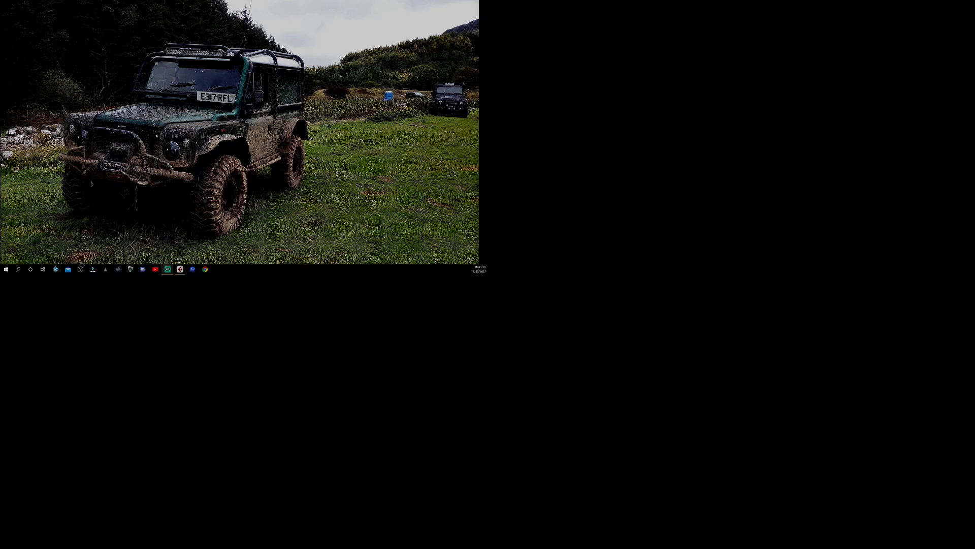
pyautogui.click(500, 207)
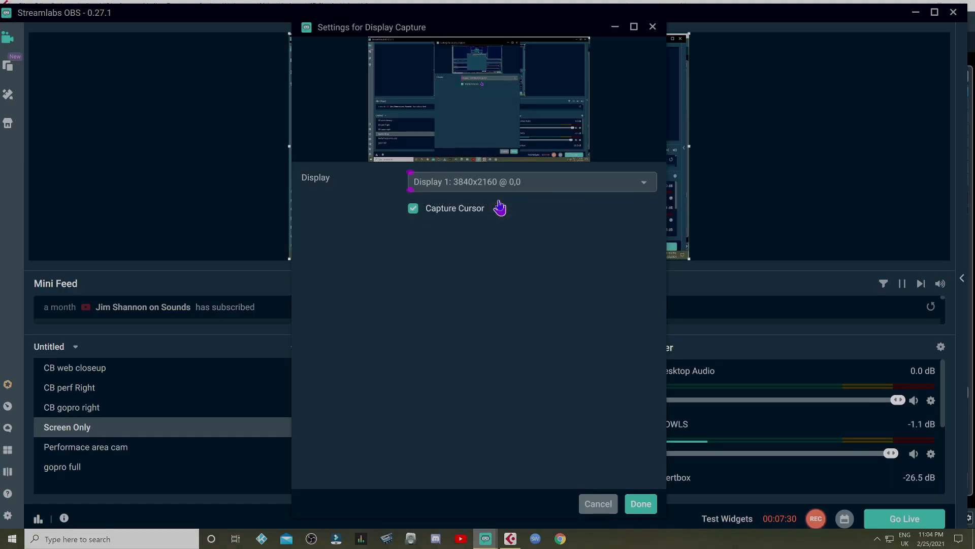
pyautogui.click(637, 505)
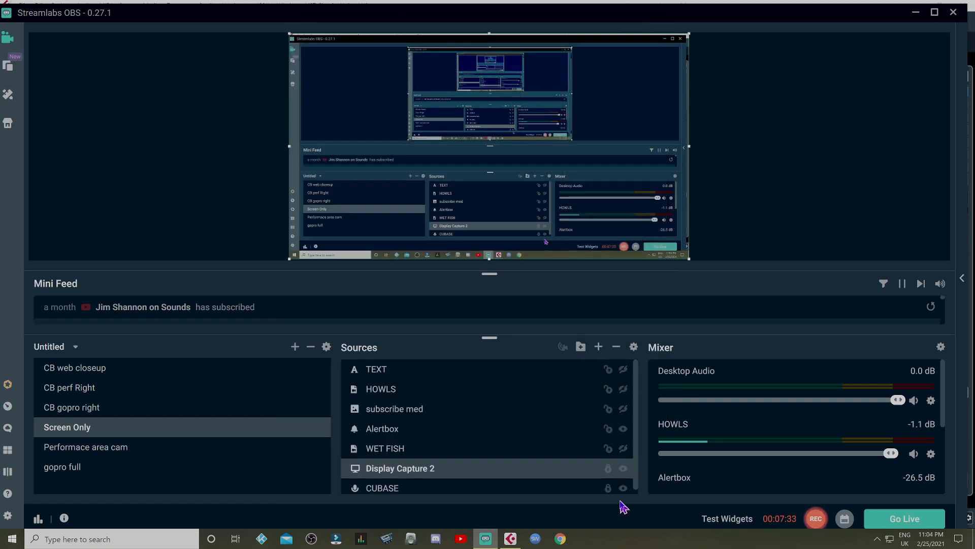
# Look over the available source types and check the CUBASE source's audio device and timestamp settings.
pyautogui.click(384, 489)
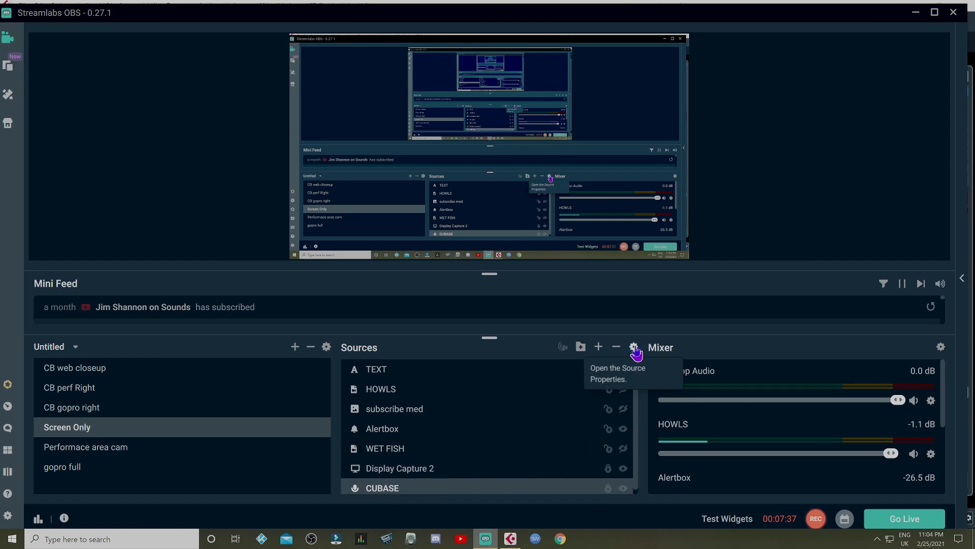
pyautogui.click(599, 347)
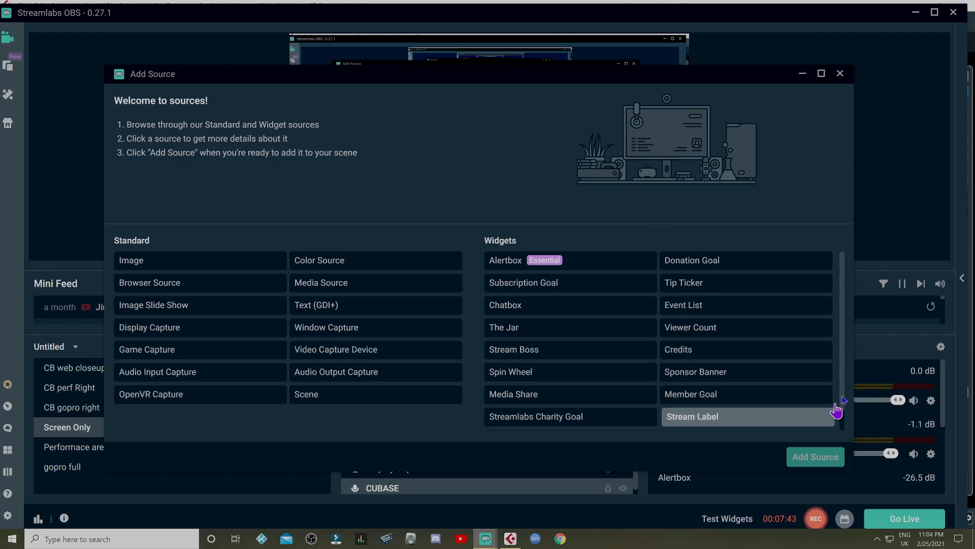
pyautogui.click(840, 74)
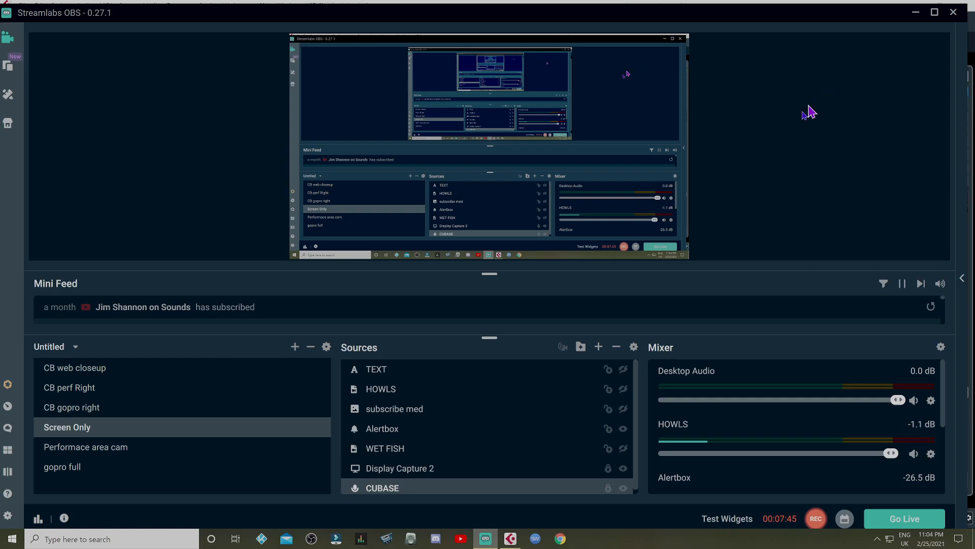
pyautogui.click(634, 347)
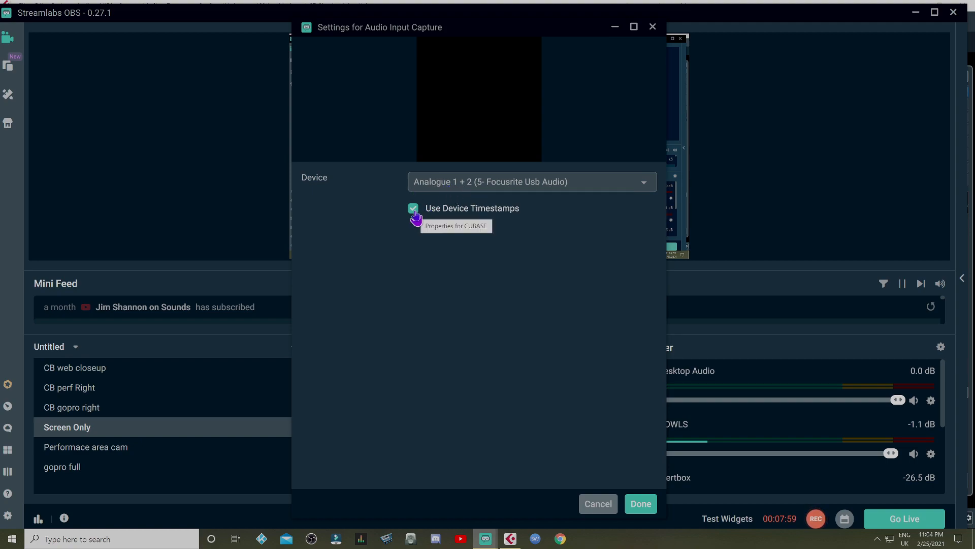
pyautogui.click(641, 504)
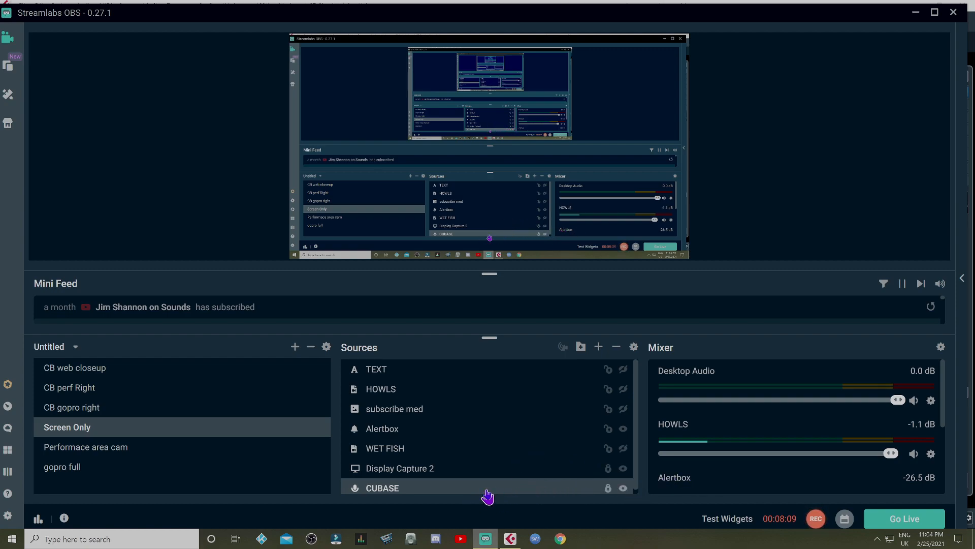
# Examine the CUBASE channel in the mixer and open the CUBASE source's filters.
pyautogui.scroll(-3, 757, 446)
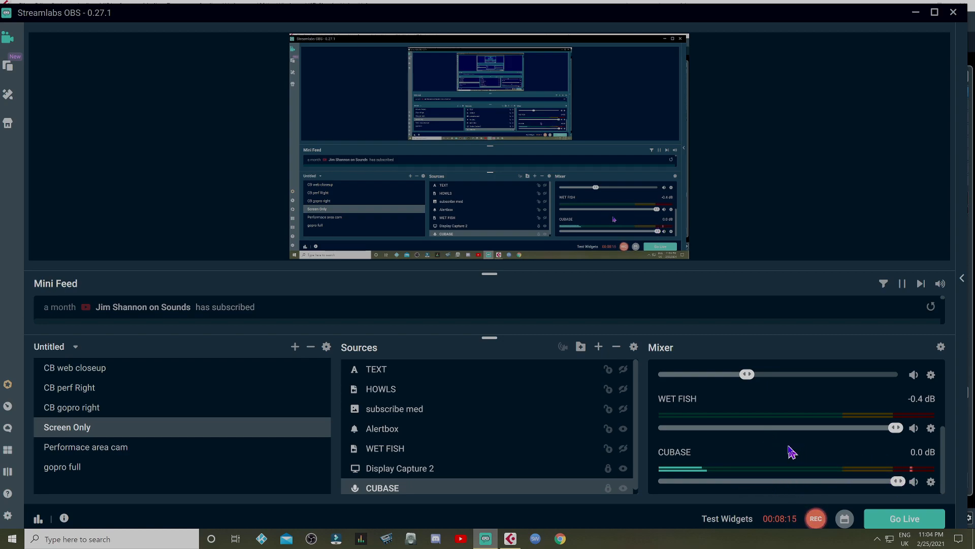
pyautogui.scroll(3, 790, 450)
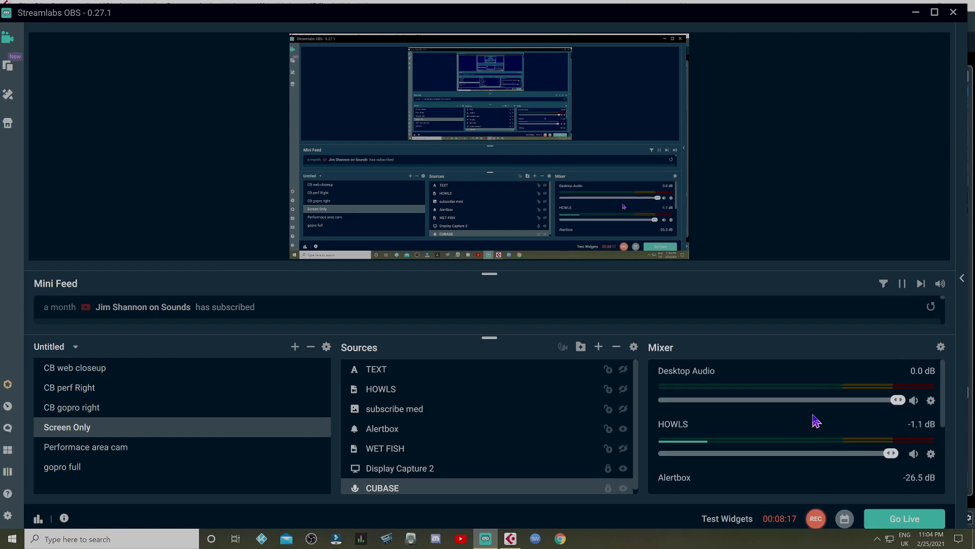
pyautogui.scroll(-3, 816, 421)
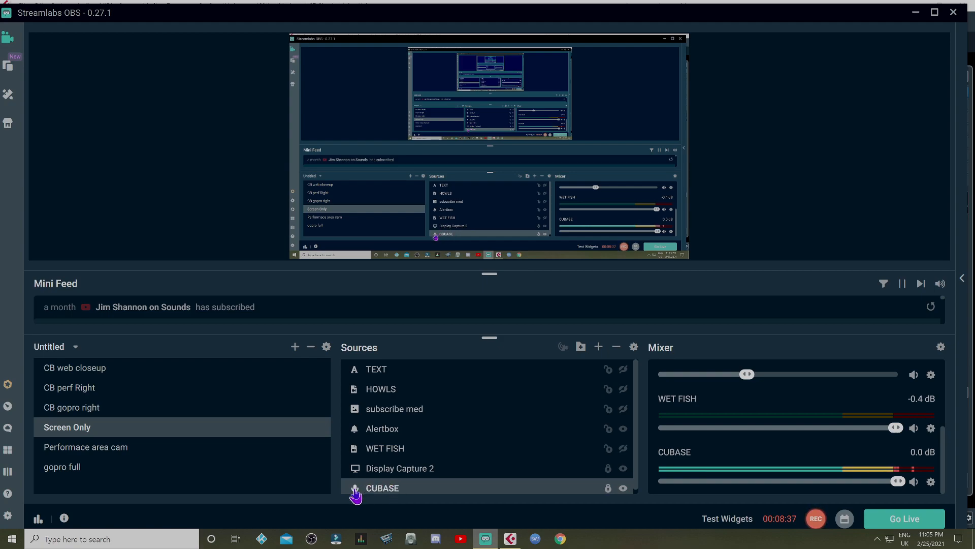
pyautogui.rightClick(485, 491)
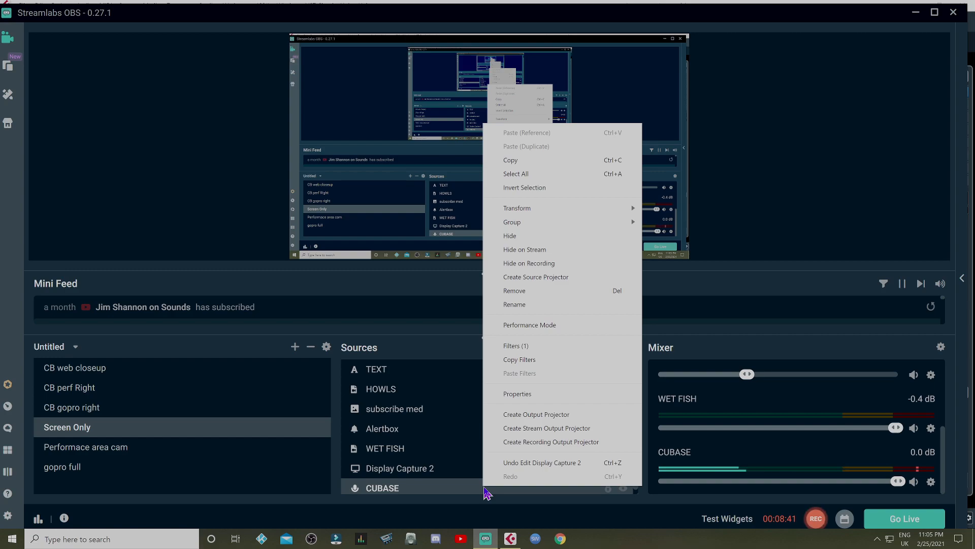
pyautogui.click(515, 347)
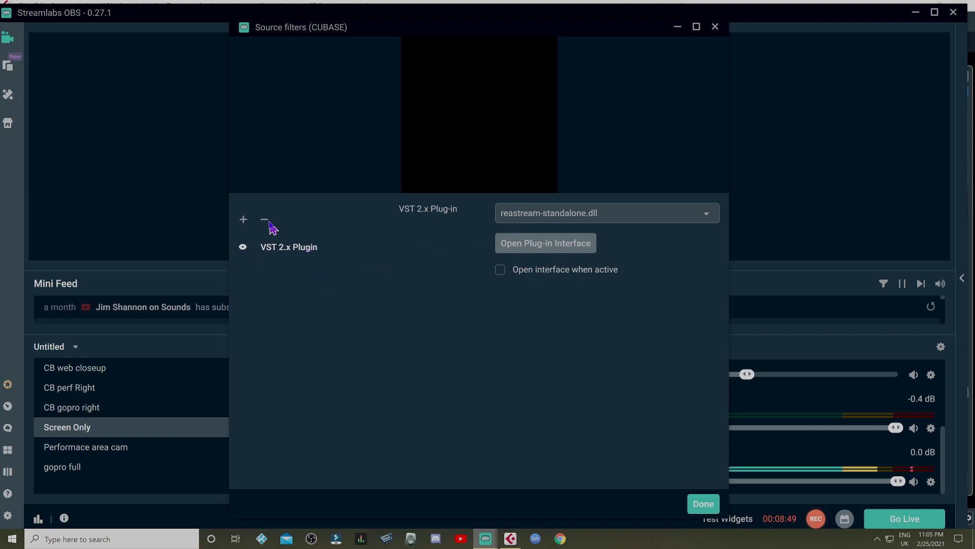
# Start adding a VST 2.x Plugin filter to the CUBASE source and cancel the addition.
pyautogui.click(244, 220)
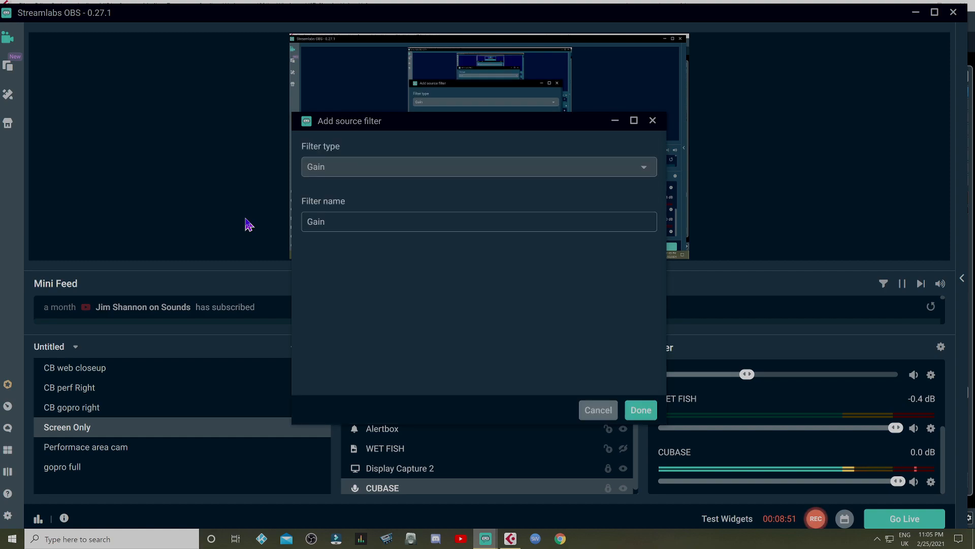
pyautogui.click(644, 168)
pyautogui.scroll(-1, 427, 269)
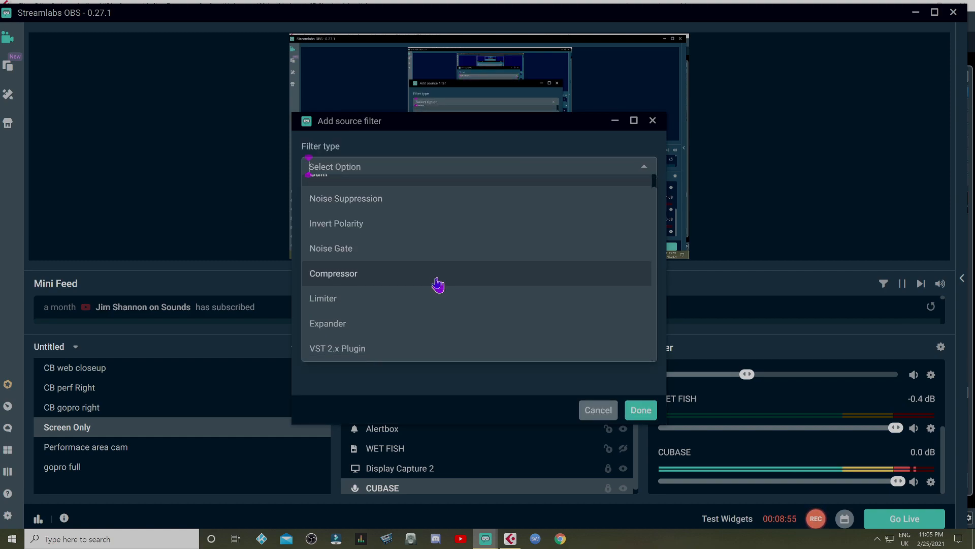
pyautogui.click(340, 349)
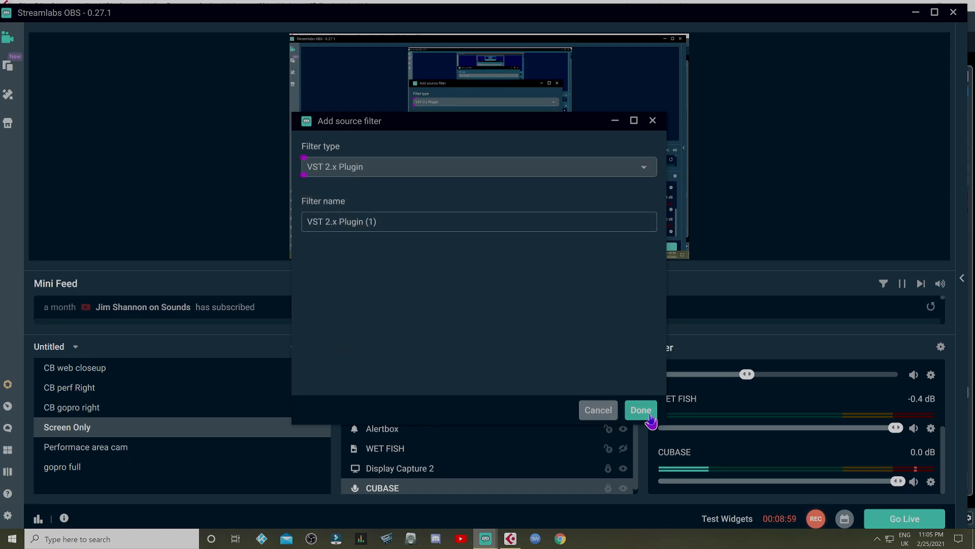
pyautogui.click(597, 411)
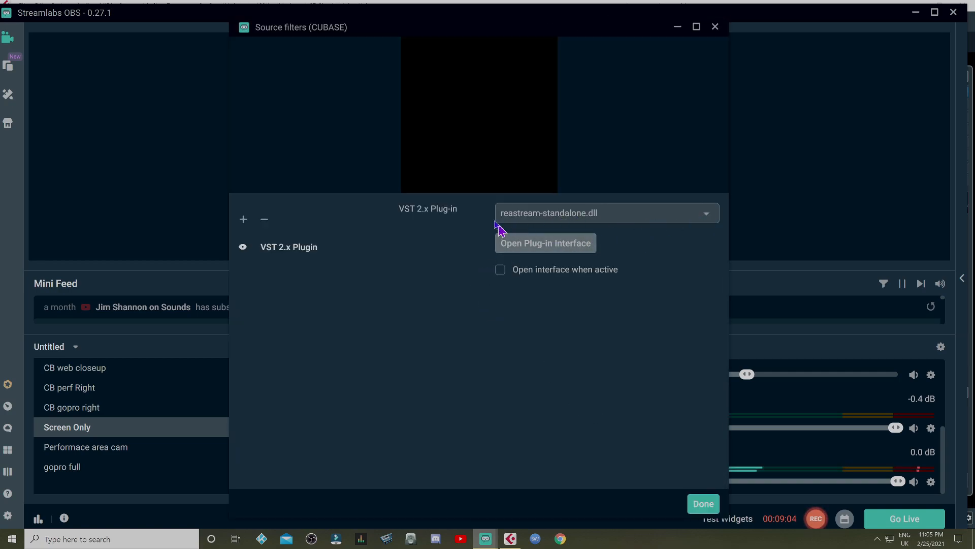
# Look through the plug-in choices of the existing VST 2.x Plugin filter without changing its selection.
pyautogui.click(708, 216)
pyautogui.scroll(-10, 624, 311)
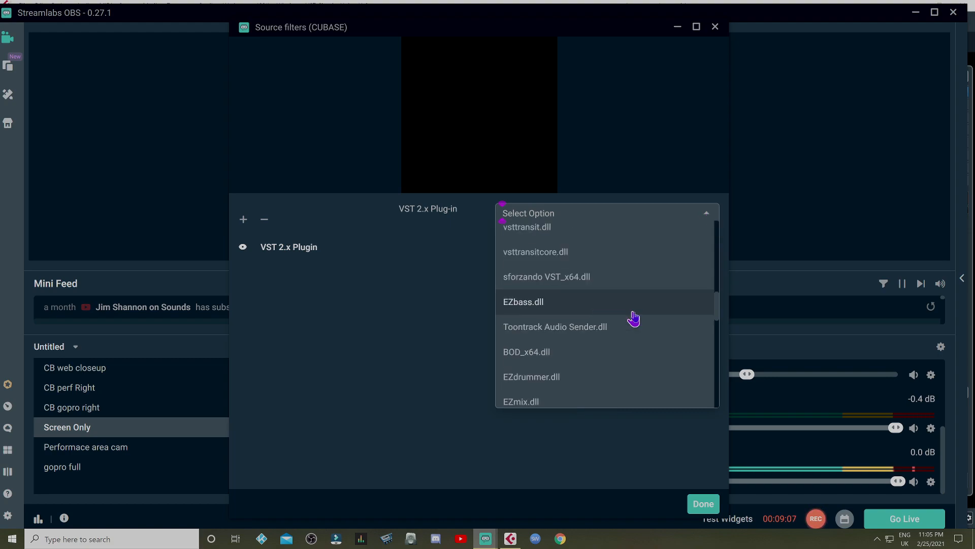
pyautogui.click(431, 297)
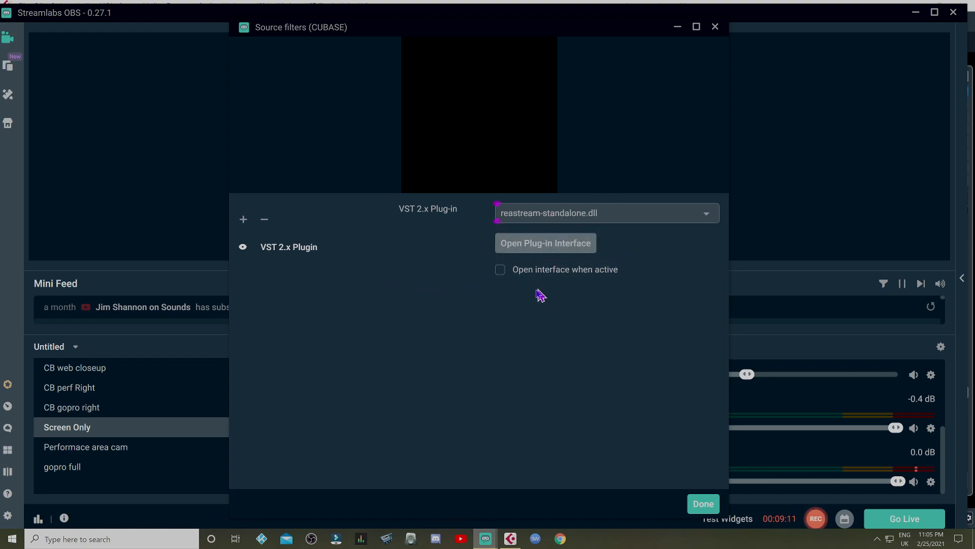
# Open the ReaStream interface of the CUBASE source's VST filter, check its receive settings, and close the filters and the interface.
pyautogui.click(544, 246)
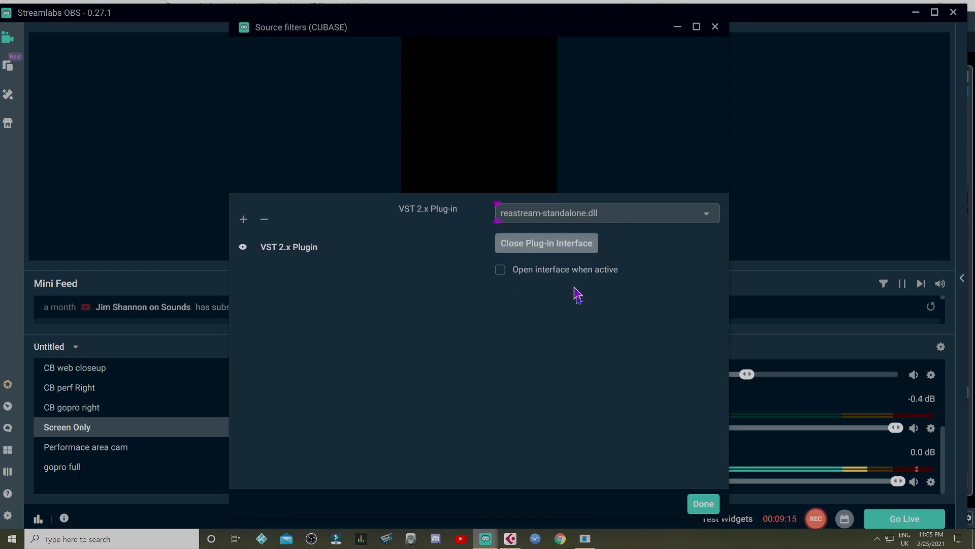
pyautogui.click(586, 540)
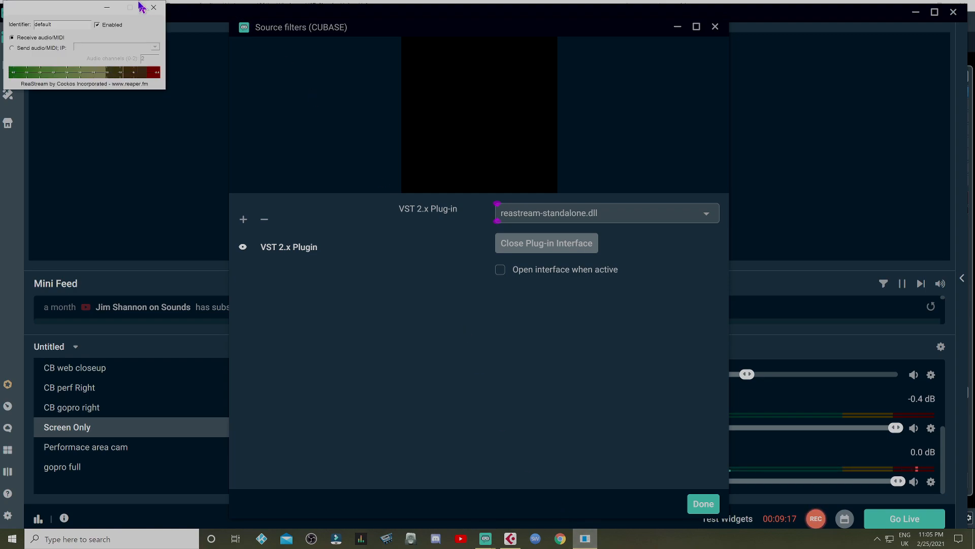
pyautogui.moveTo(80, 17); pyautogui.dragTo(213, 170)
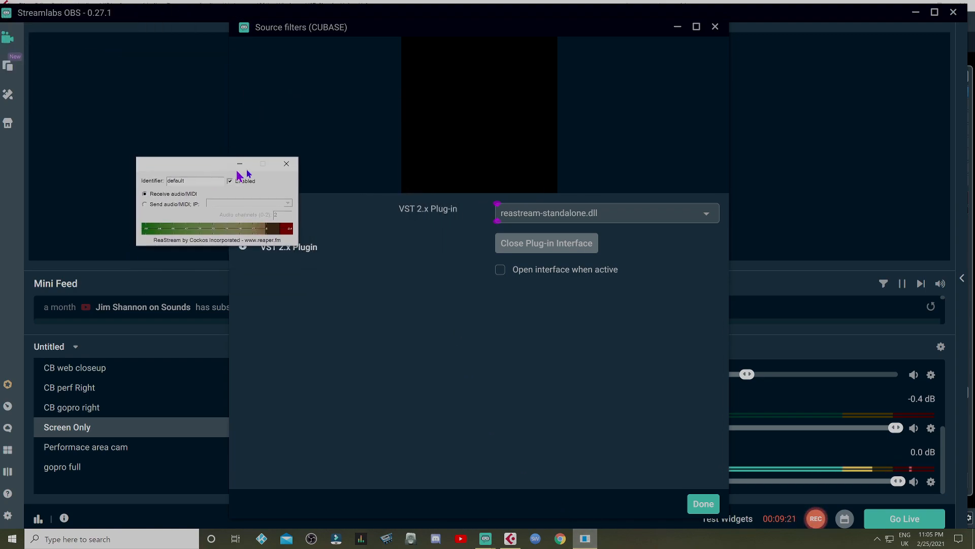
pyautogui.click(702, 504)
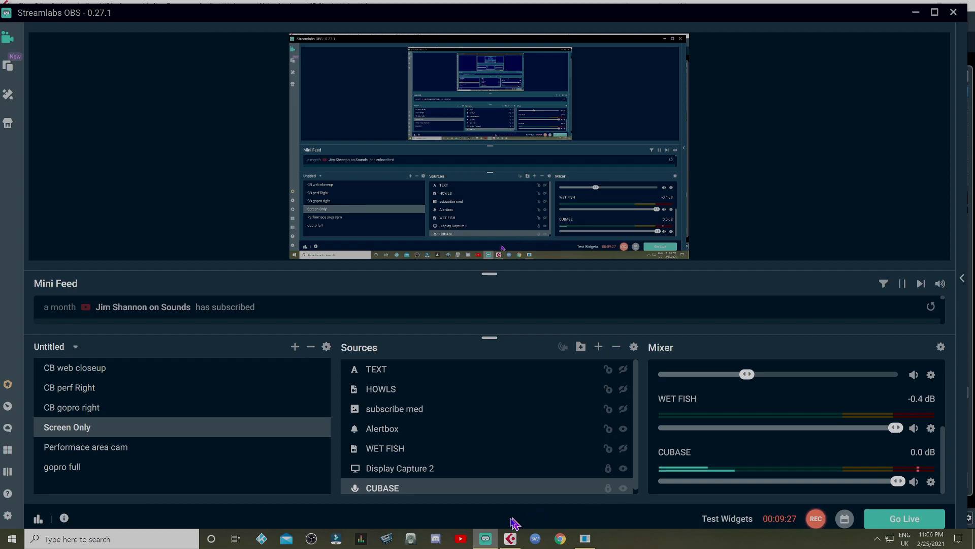
pyautogui.click(581, 541)
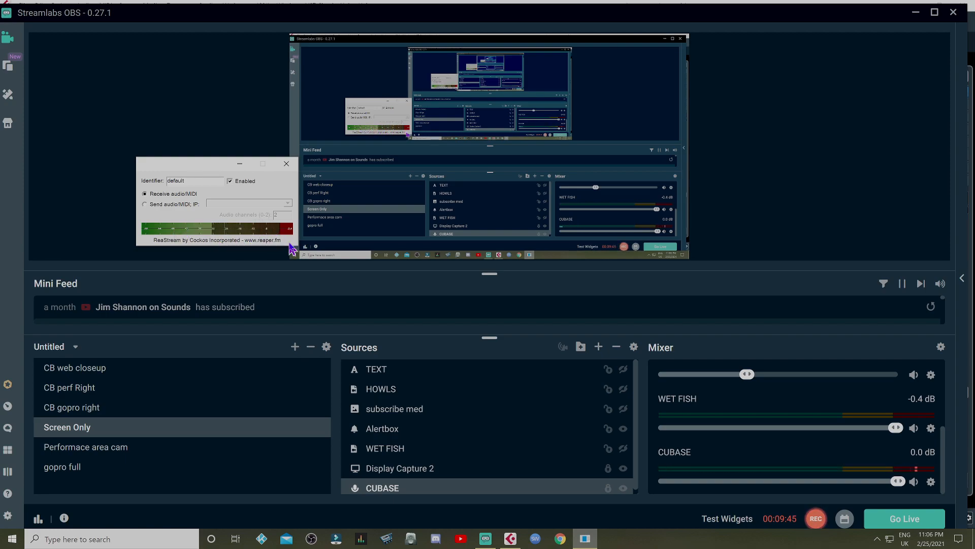
pyautogui.click(288, 165)
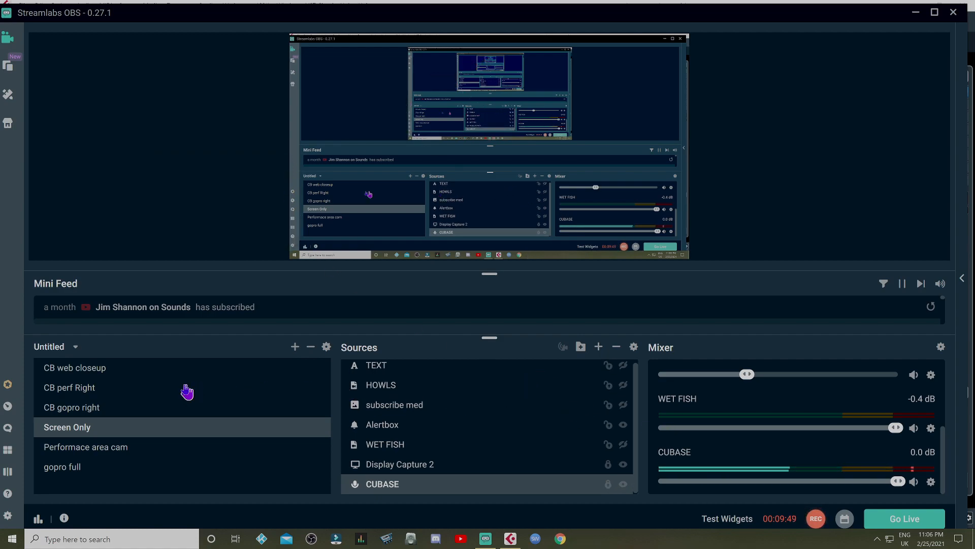
# Review the stream destinations and the output, audio and video settings of Streamlabs OBS.
pyautogui.click(8, 516)
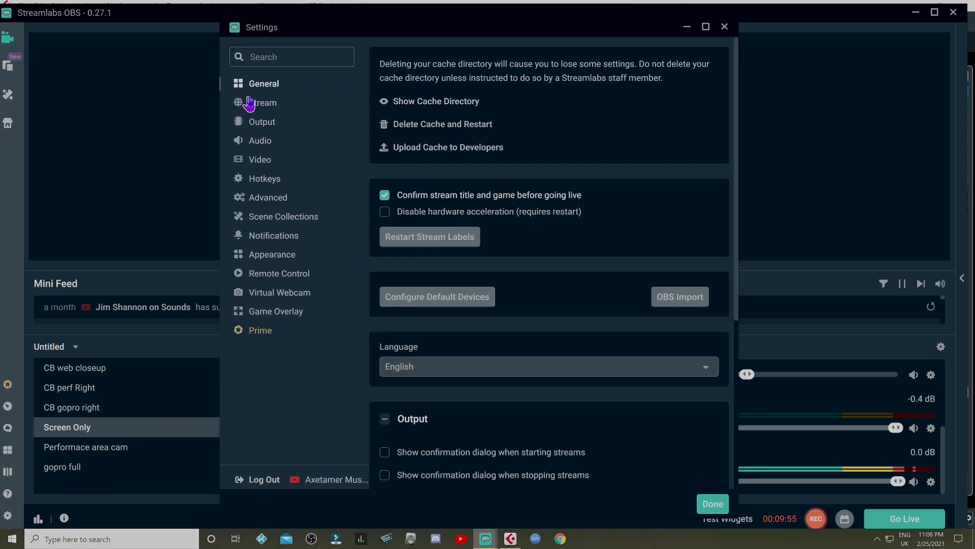
pyautogui.click(271, 104)
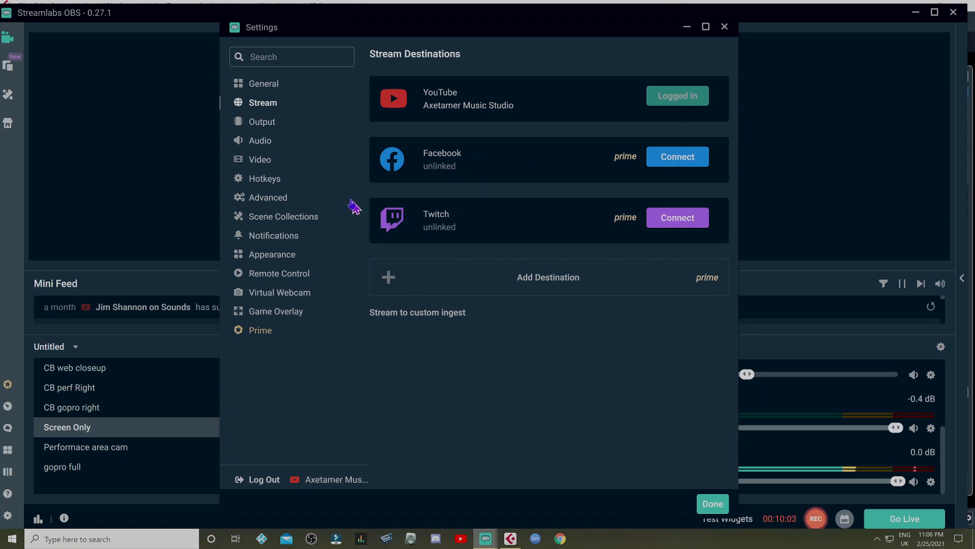
pyautogui.click(271, 124)
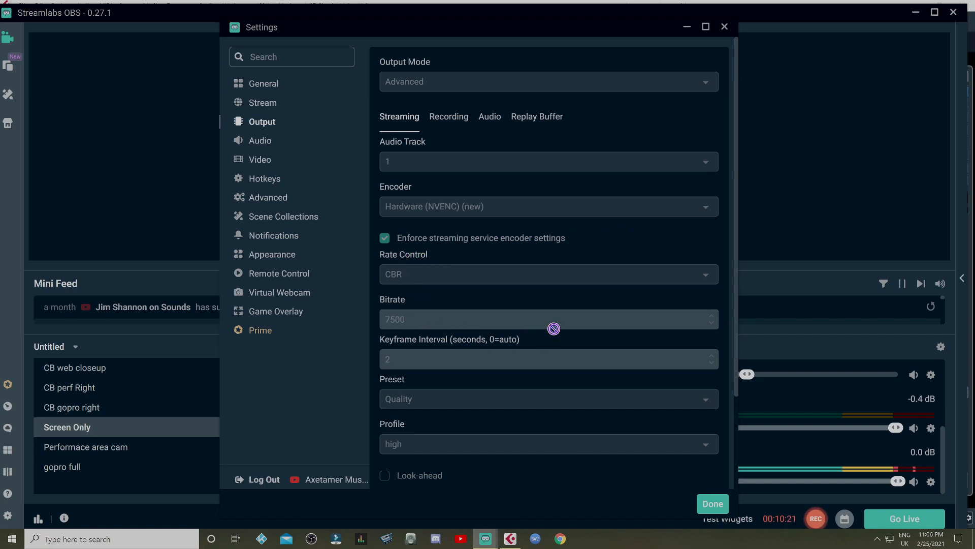
pyautogui.scroll(-2, 591, 357)
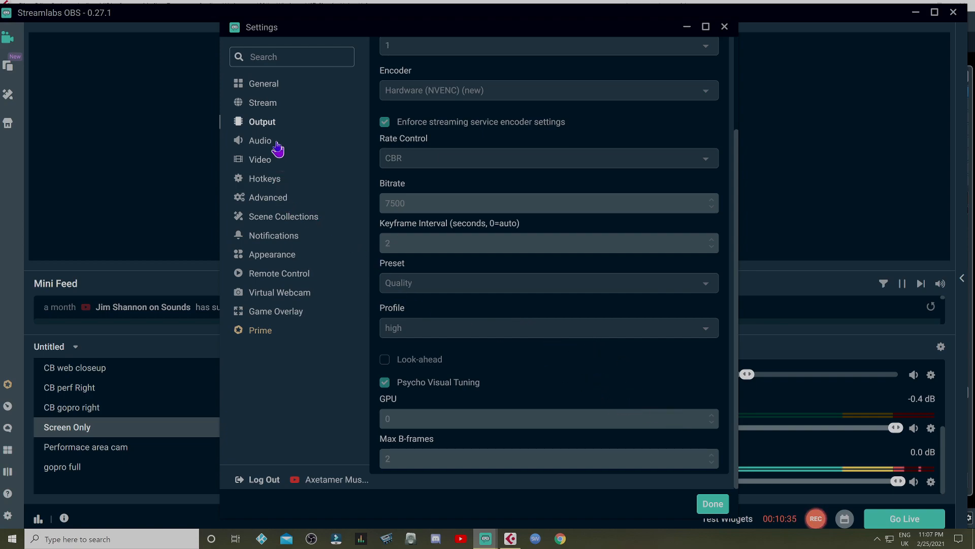
pyautogui.click(261, 142)
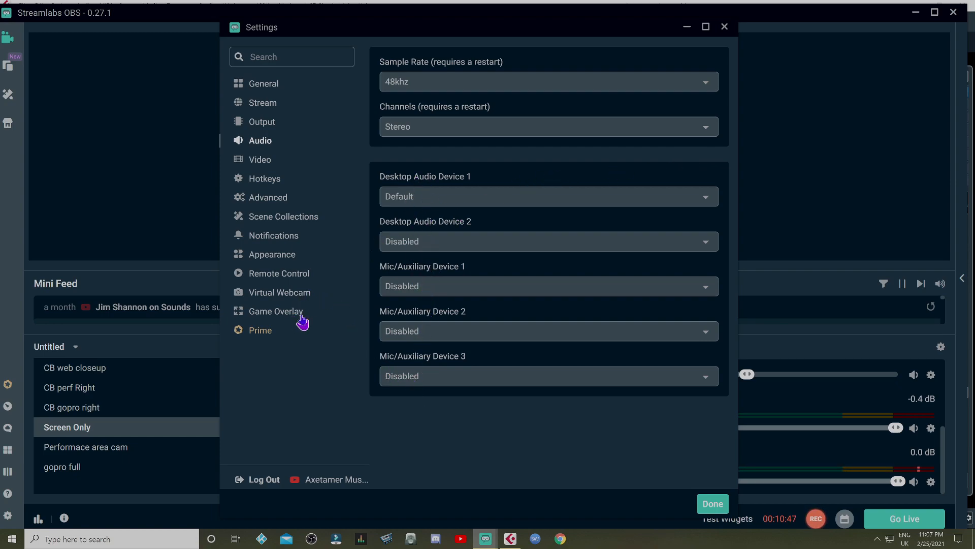
pyautogui.click(262, 160)
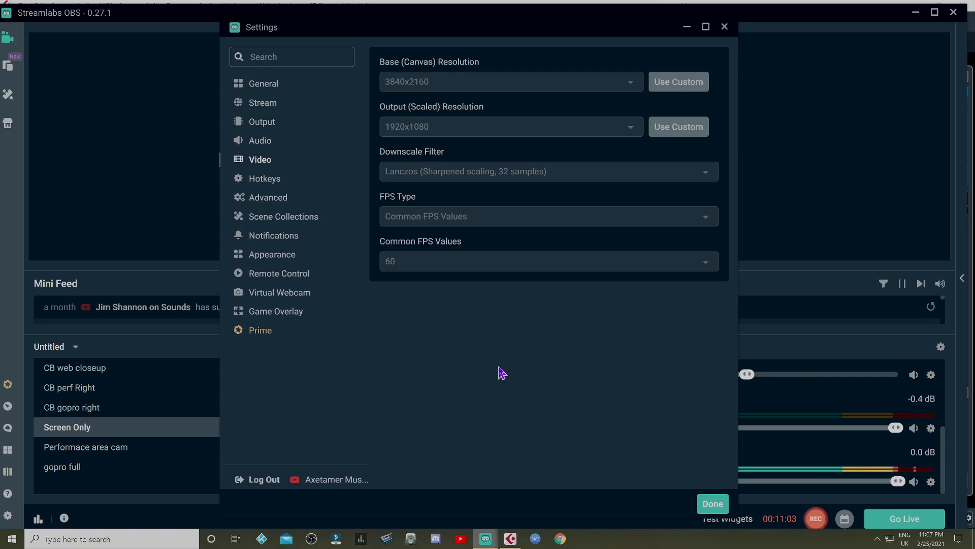
# Look over the hotkey, advanced, remote control, virtual webcam and game overlay settings, and close the settings.
pyautogui.click(265, 181)
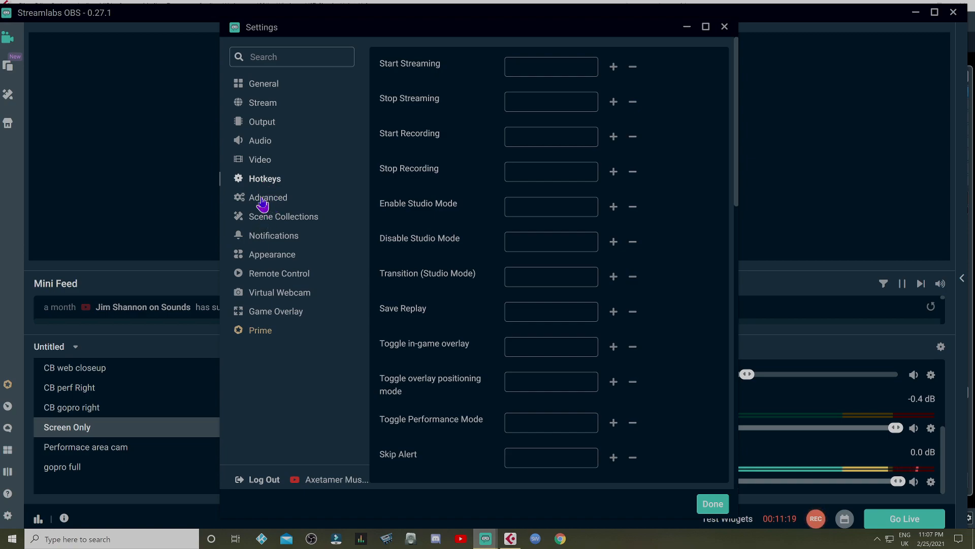
pyautogui.click(262, 202)
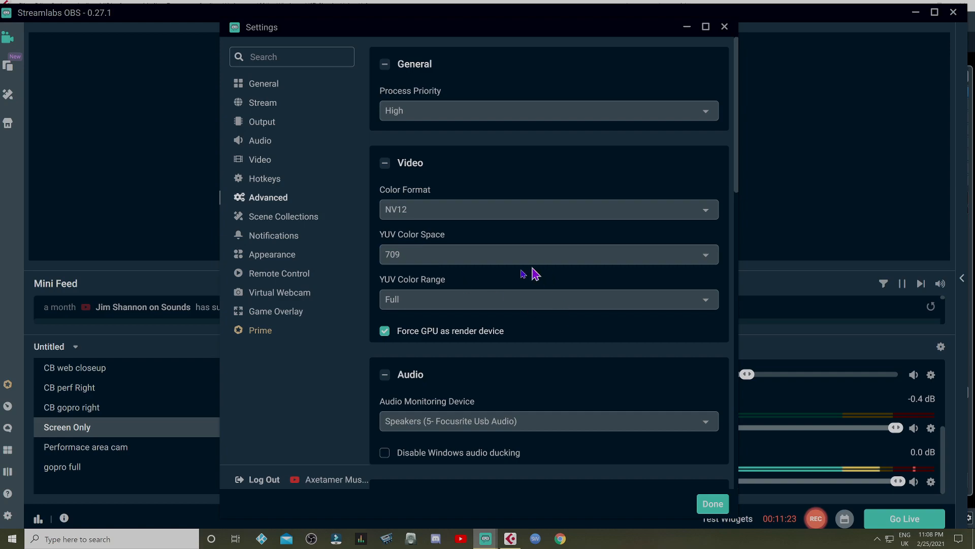
pyautogui.scroll(-4, 573, 364)
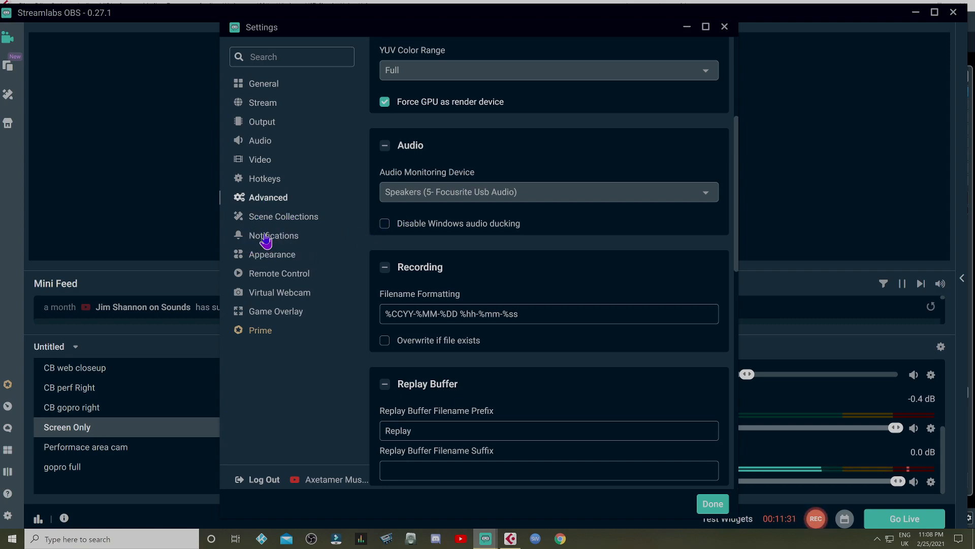
pyautogui.click(265, 277)
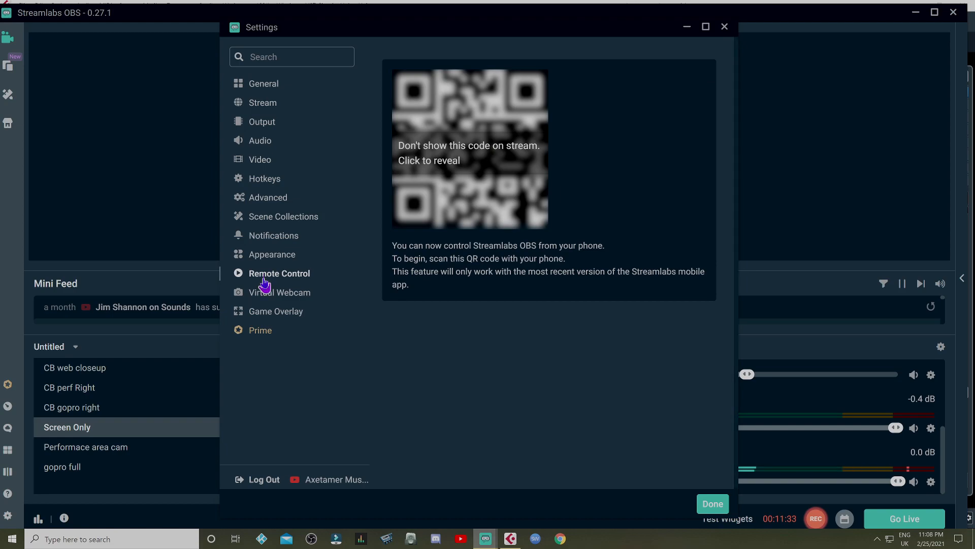
pyautogui.click(264, 294)
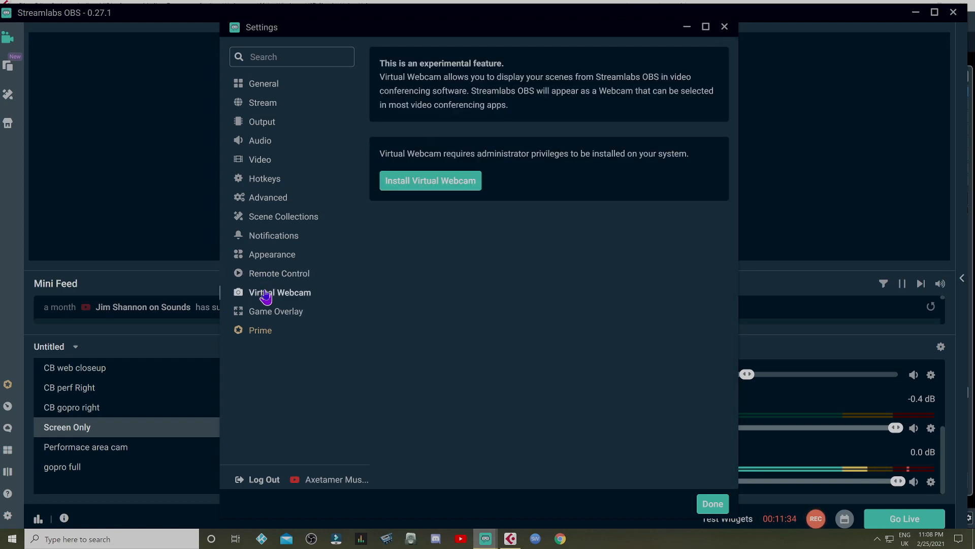
pyautogui.click(287, 314)
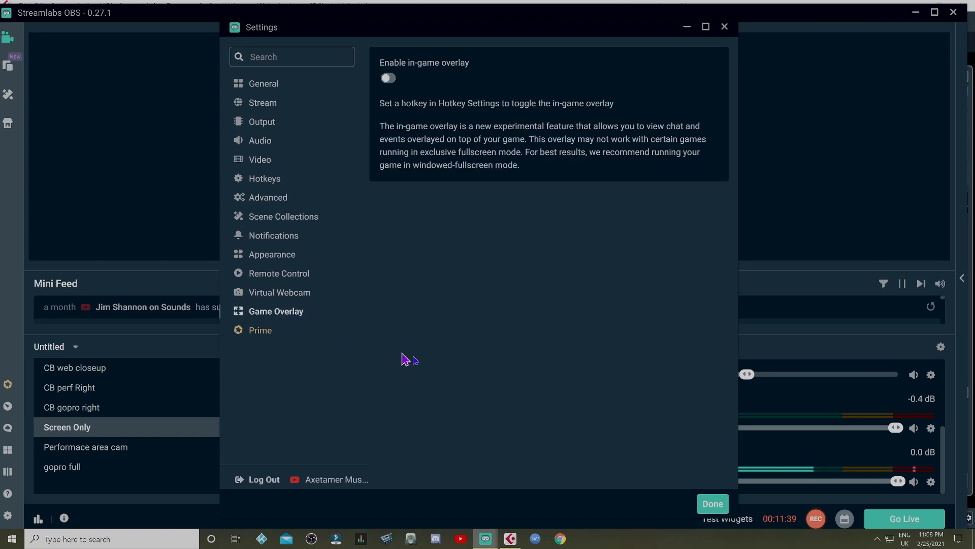
pyautogui.click(713, 508)
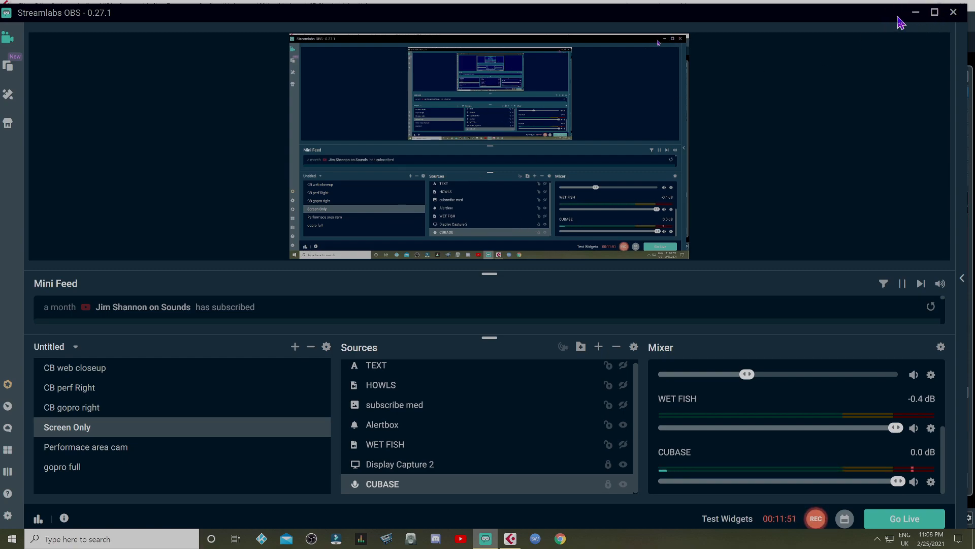
# Switch to Cubase and check the send settings of the ReaStream insert on the Stereo 1 output channel.
pyautogui.moveTo(901, 23); pyautogui.dragTo(0, 185)
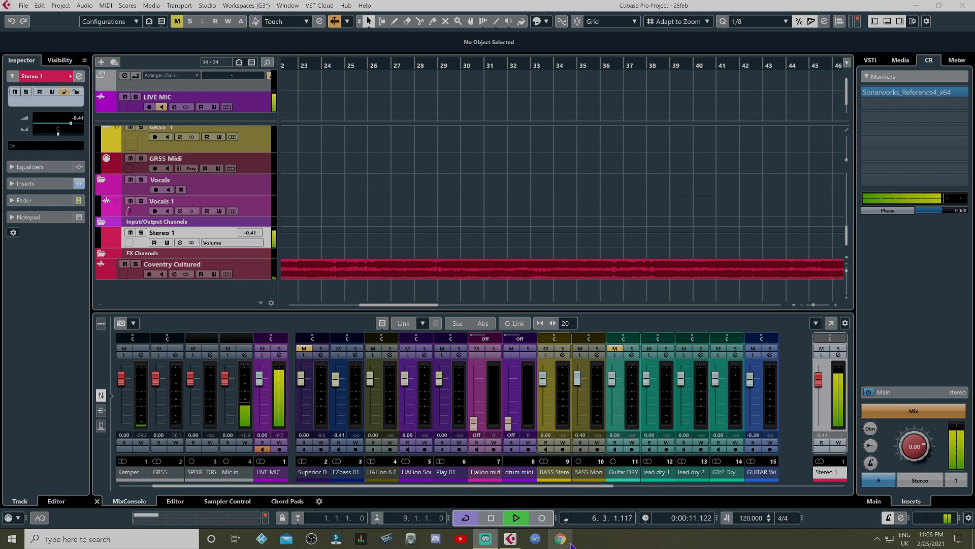
pyautogui.moveTo(486, 539)
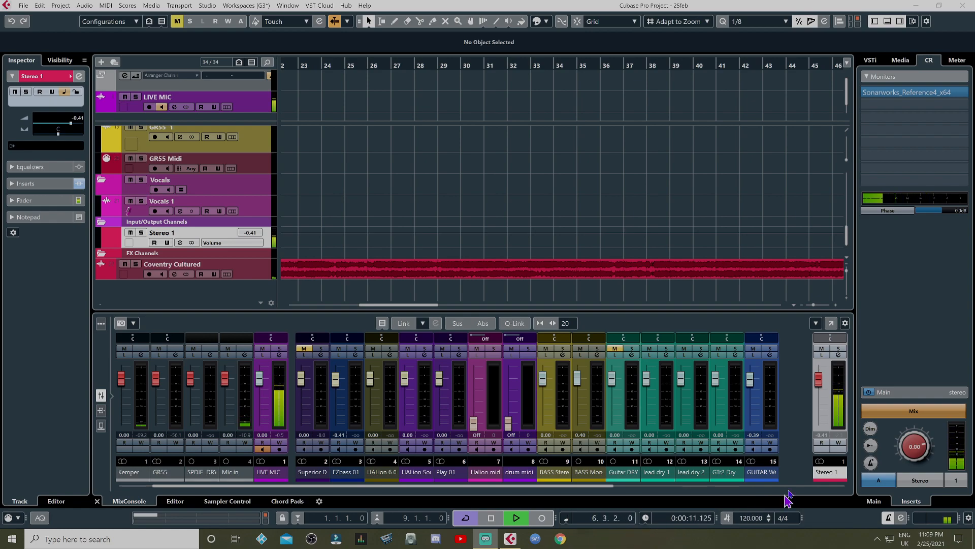
pyautogui.click(838, 355)
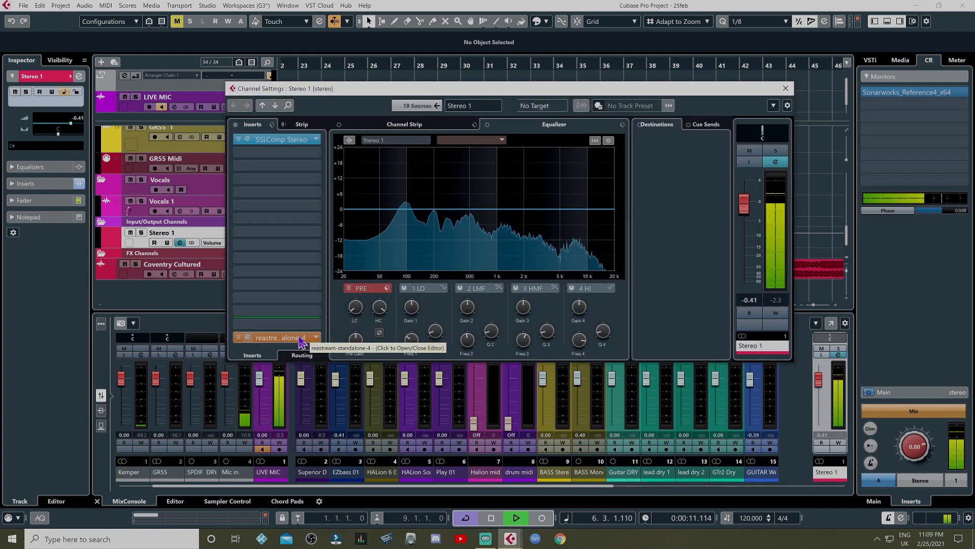
pyautogui.click(303, 338)
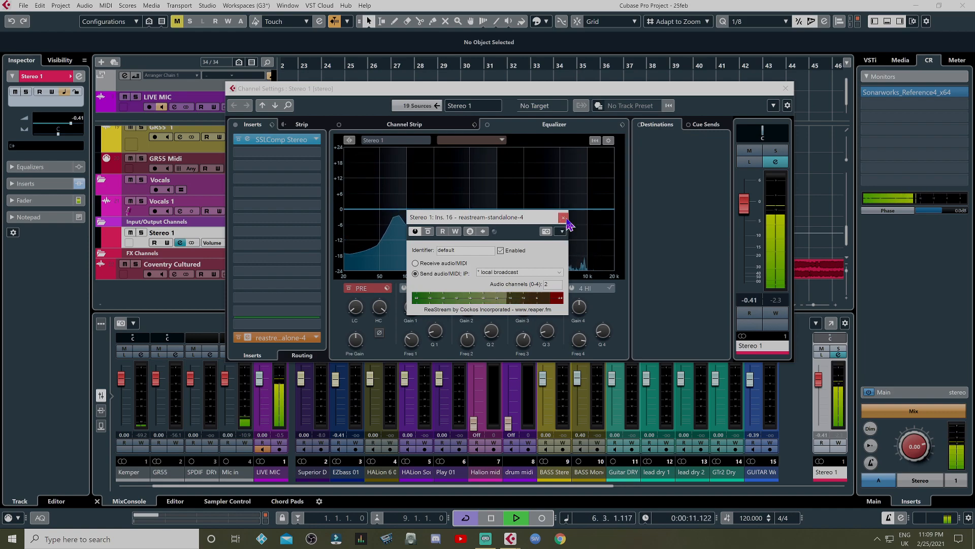
pyautogui.click(563, 218)
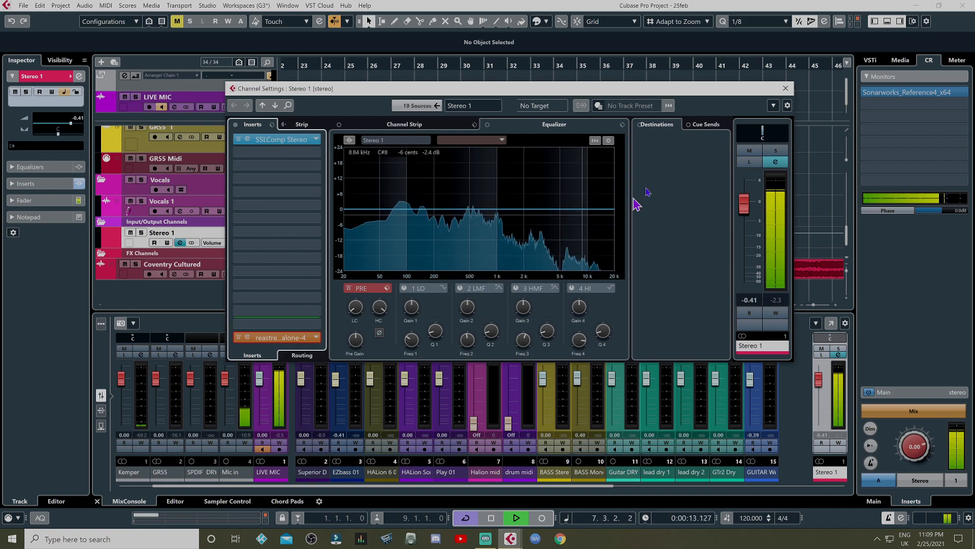
pyautogui.click(785, 89)
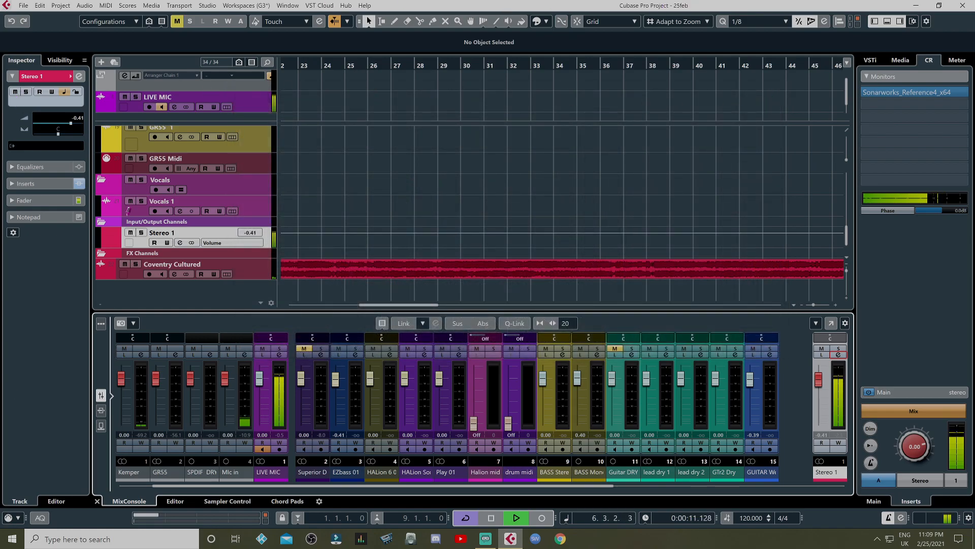
# Switch back to Streamlabs OBS, maximise its window, and review the output settings for audio tracks, recording and streaming.
pyautogui.moveTo(0, 184); pyautogui.dragTo(691, 23)
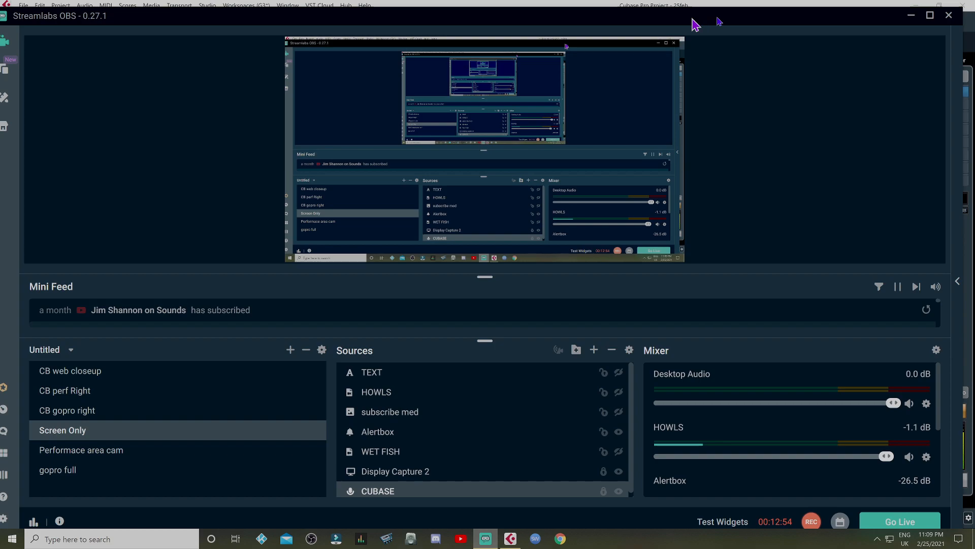
pyautogui.click(931, 14)
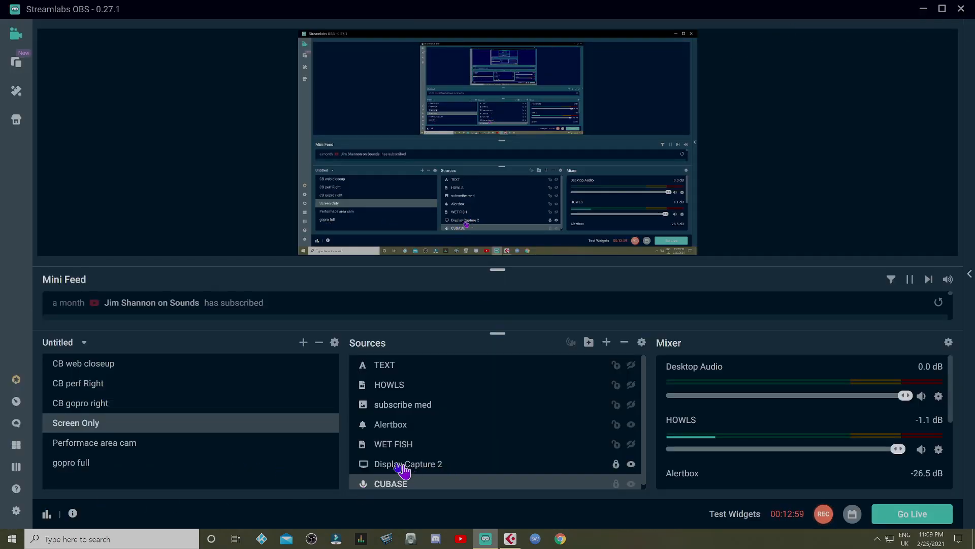
pyautogui.click(16, 510)
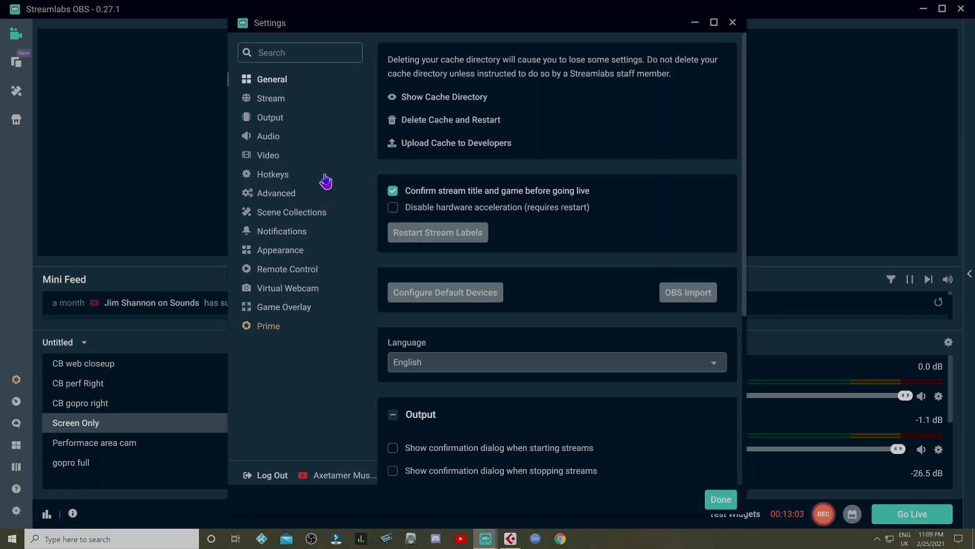
pyautogui.click(271, 118)
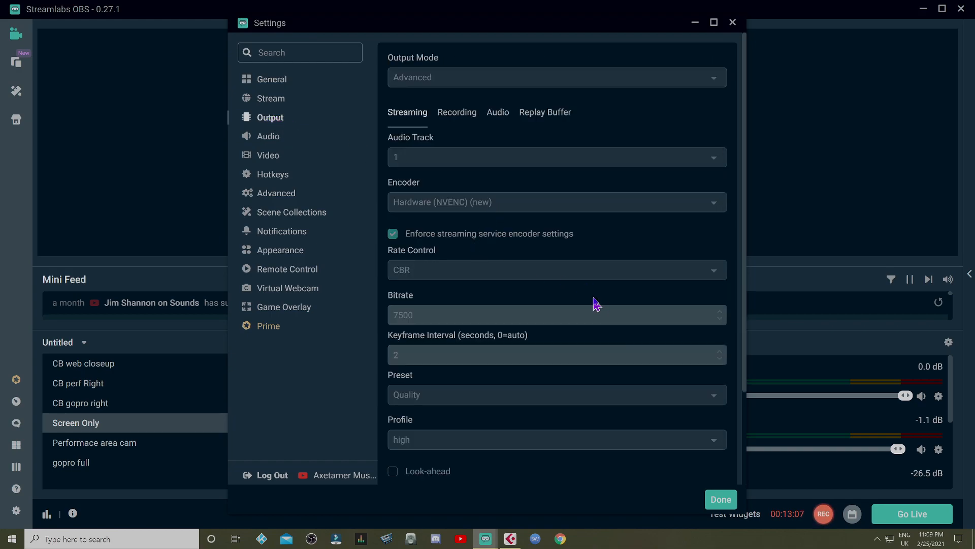
pyautogui.click(500, 114)
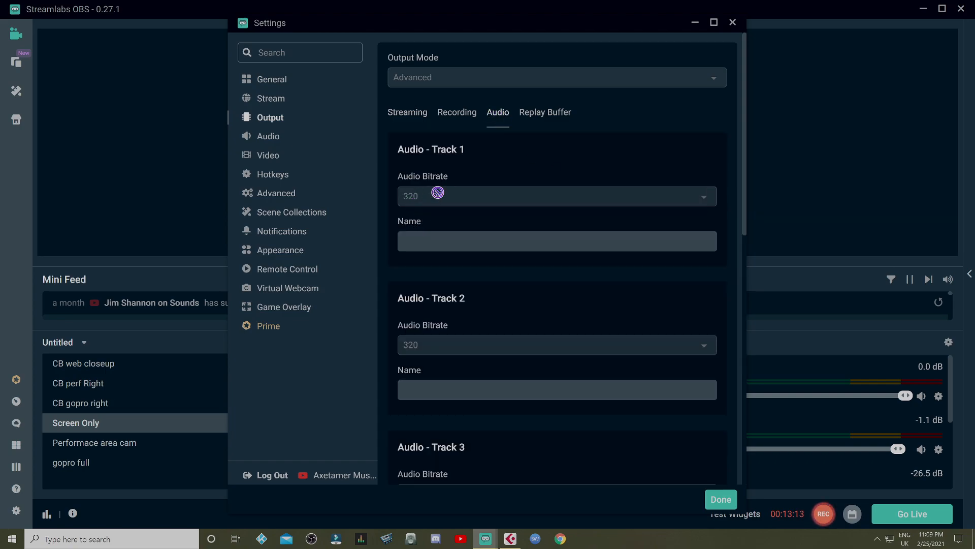
pyautogui.scroll(-5, 611, 384)
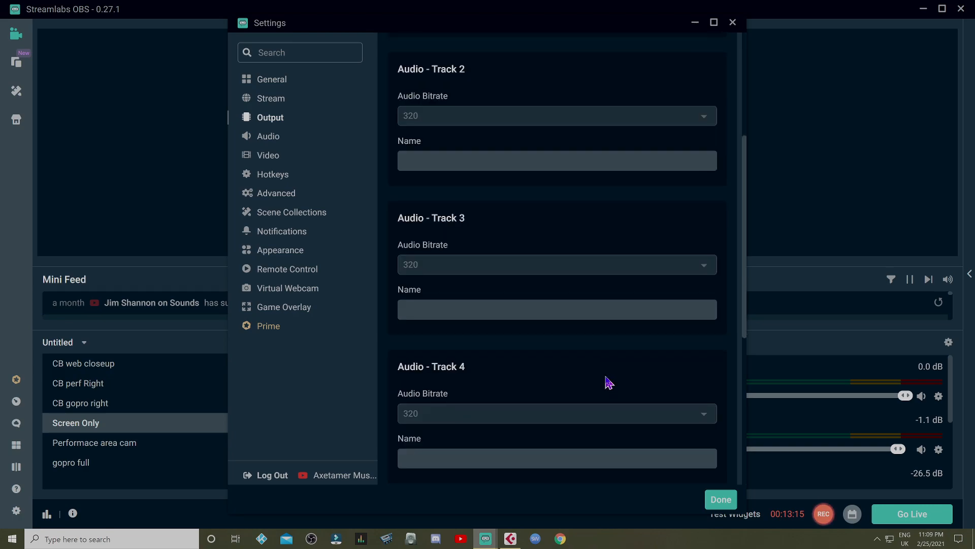
pyautogui.scroll(5, 591, 345)
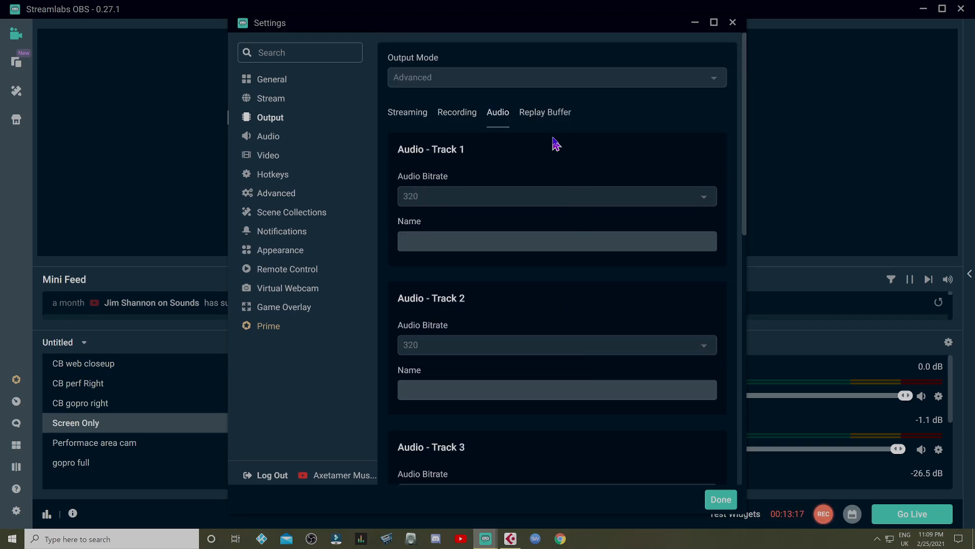
pyautogui.click(454, 115)
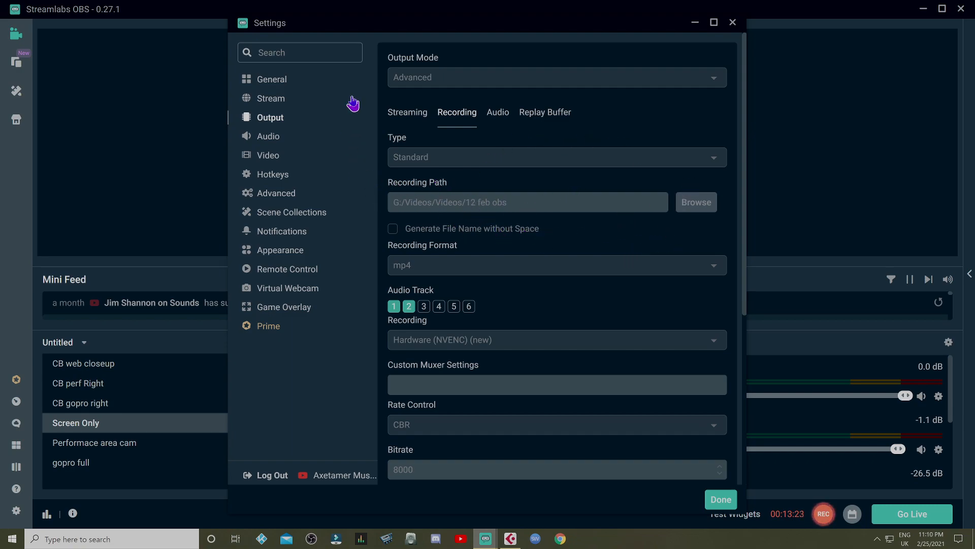
pyautogui.click(398, 119)
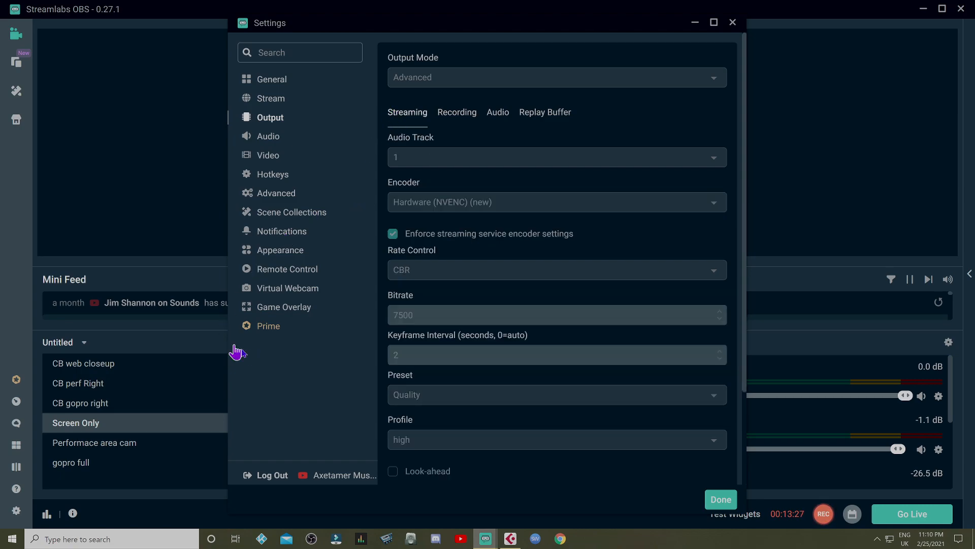